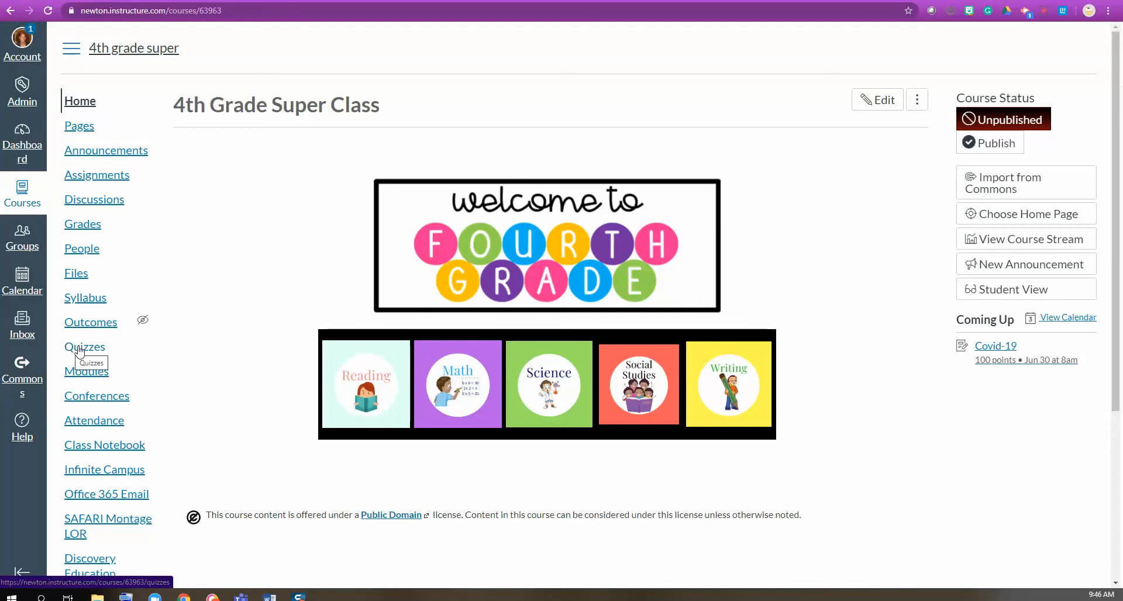
- Create a new quiz in the course's Quizzes using the New Quizzes engine, remembering that choice for this course
click(79, 348)
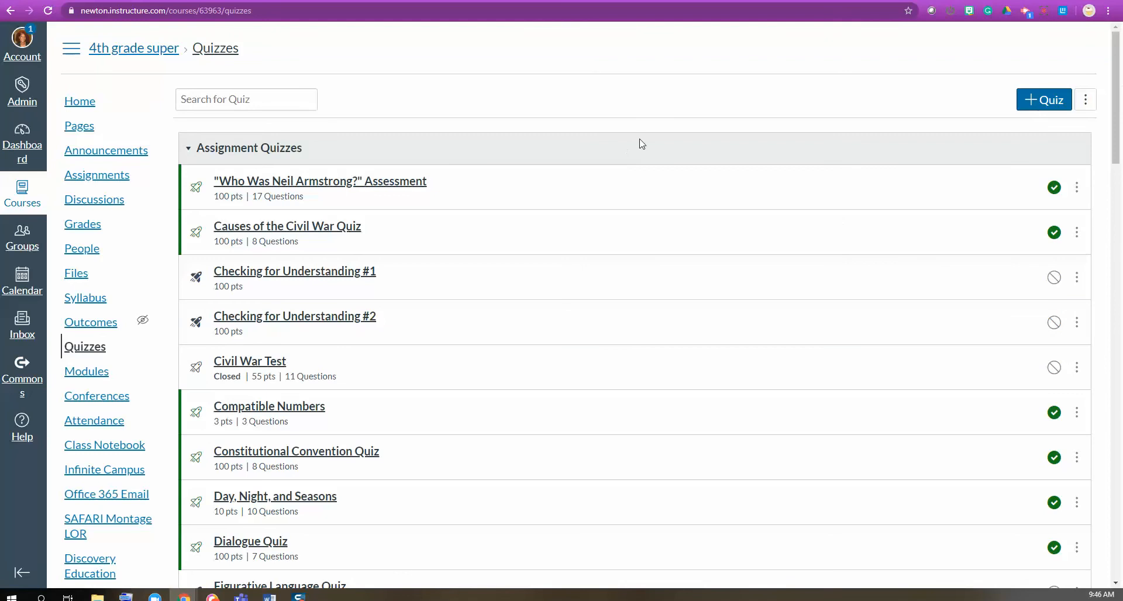
click(1053, 103)
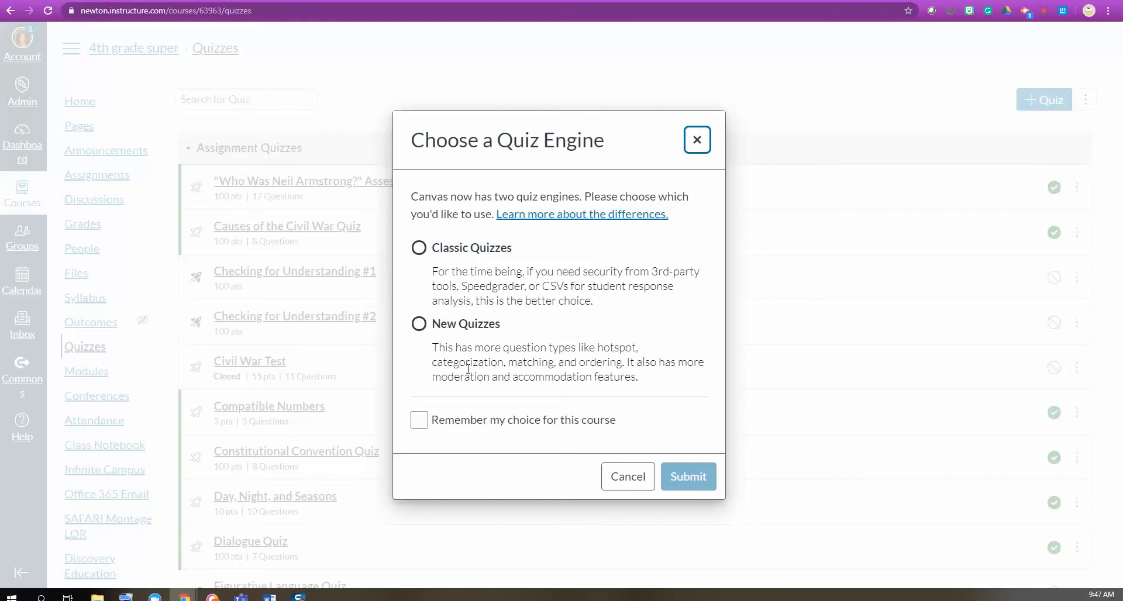
click(419, 325)
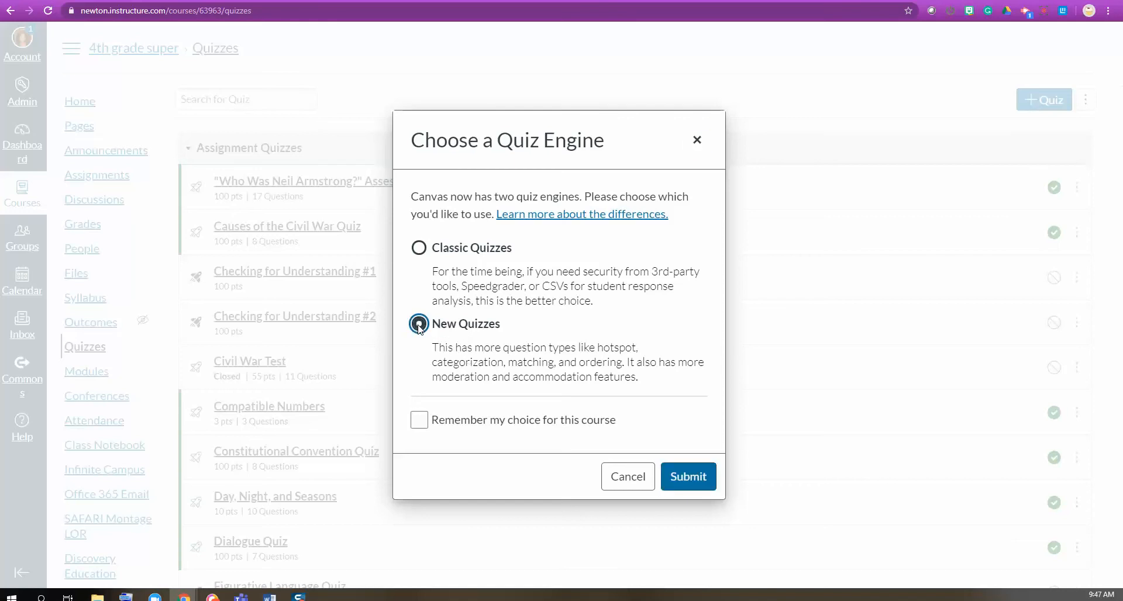
click(422, 425)
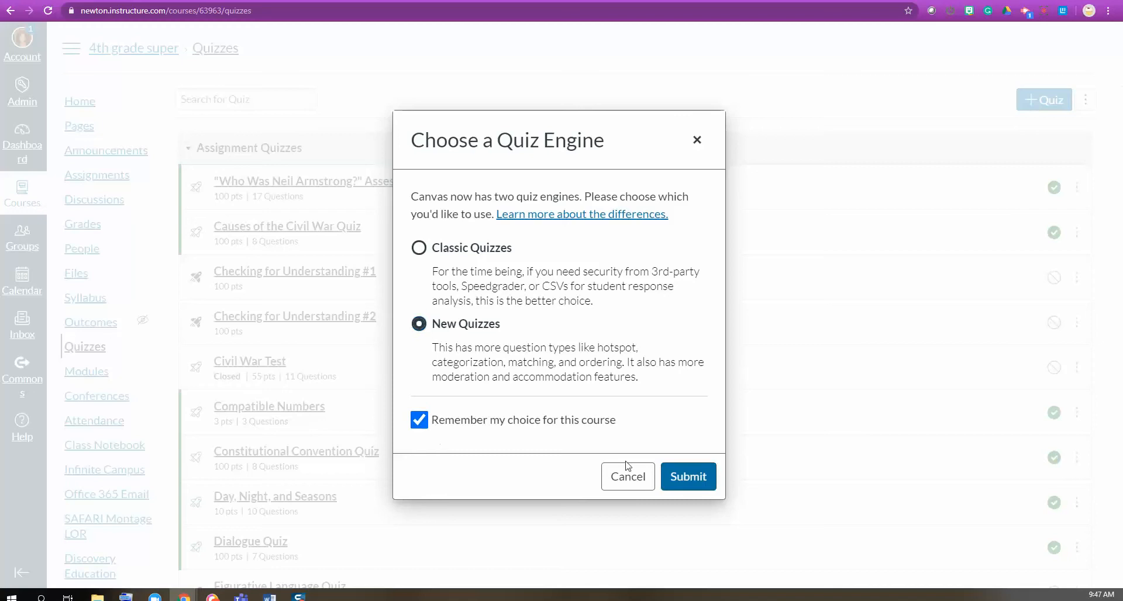
click(692, 481)
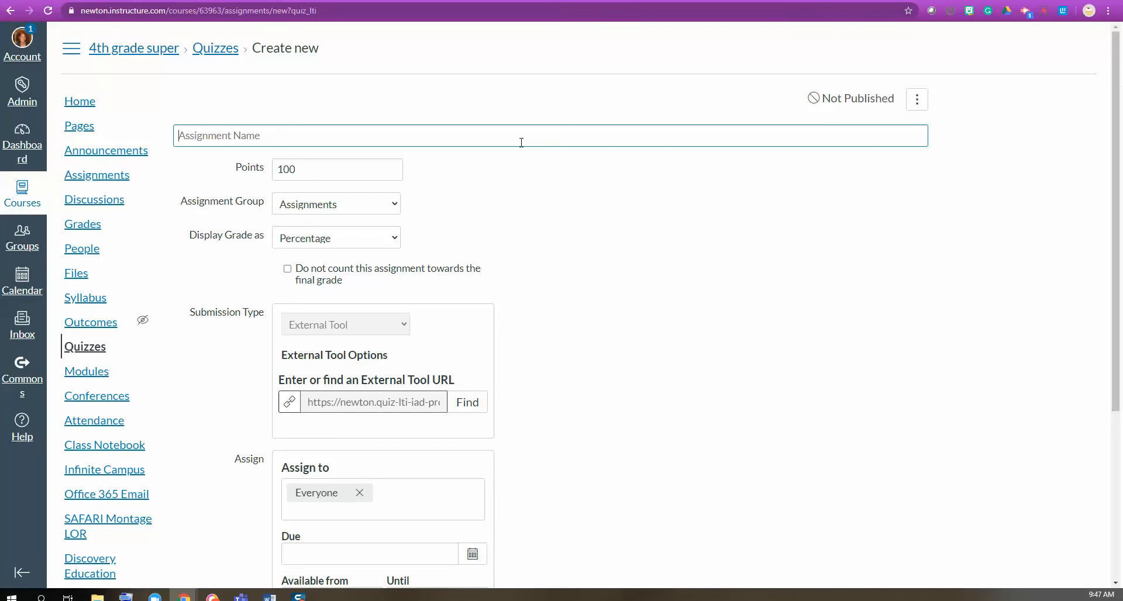
- Name the new quiz assignment "Weathering and Erosion Quiz"
click(521, 142)
text(Weaht)
key(BackSpace)
text(thering and Erosion Quiz)
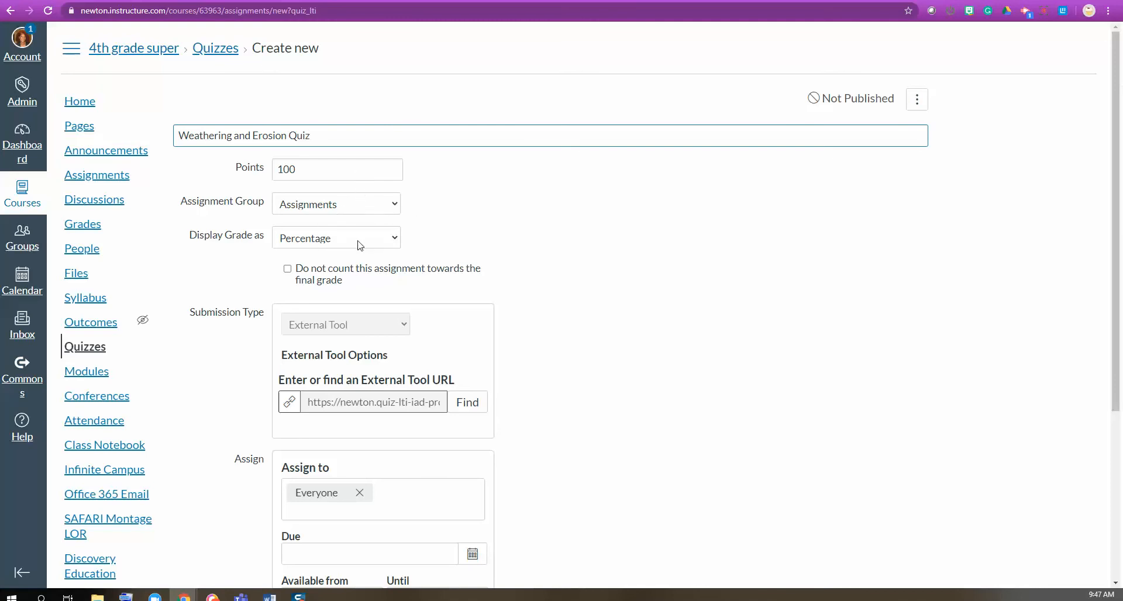
- Assign the quiz to the 4th Grade Super Class course section instead of Everyone
scroll(541, 276, down, 2)
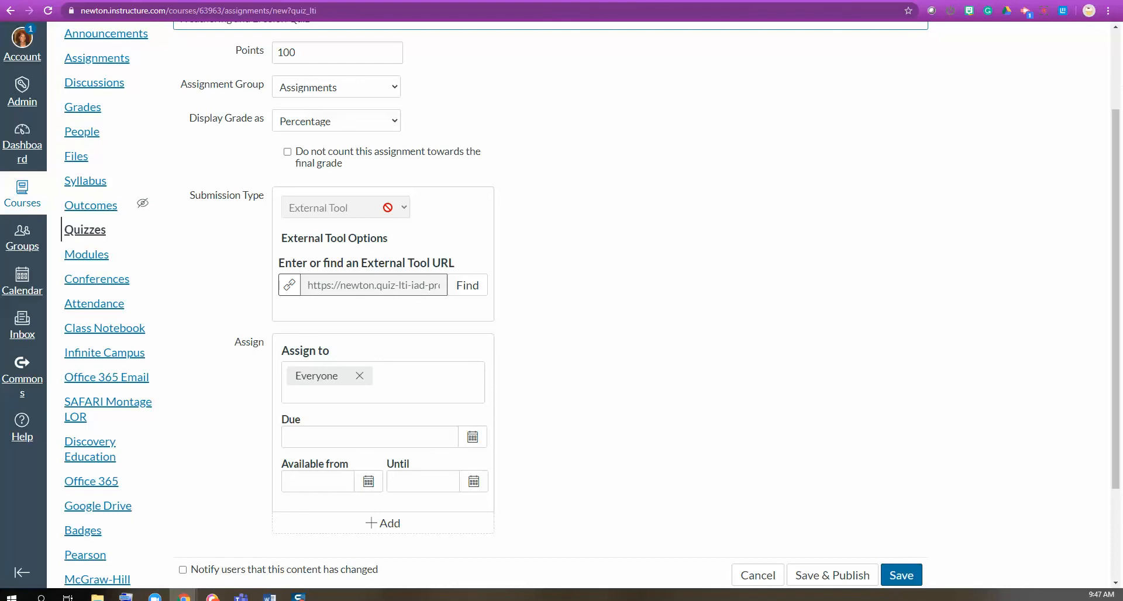
scroll(596, 260, down, 3)
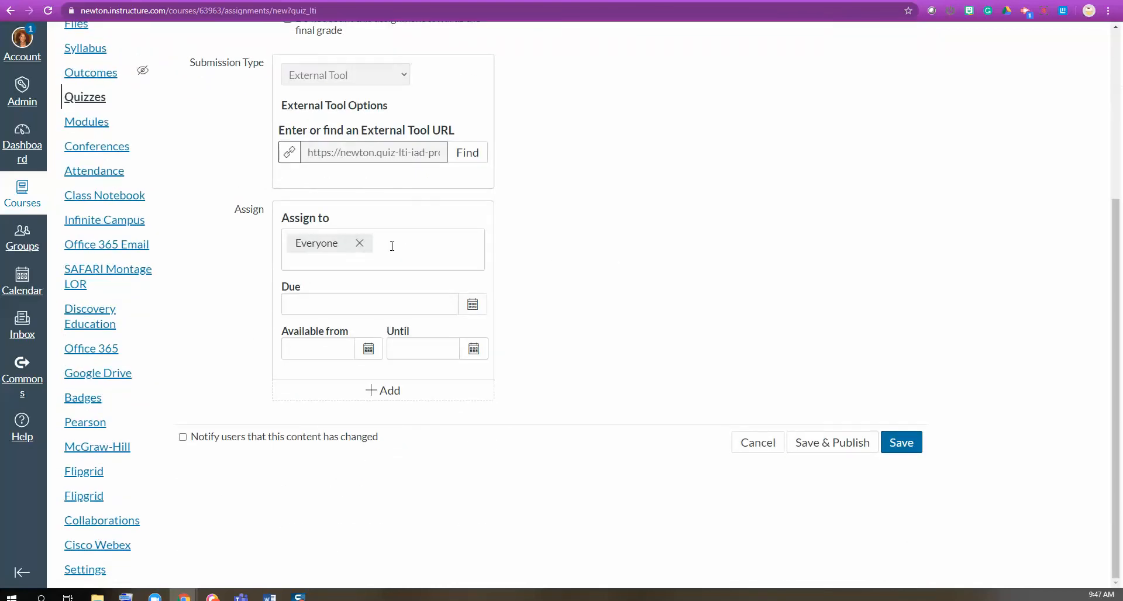
click(312, 262)
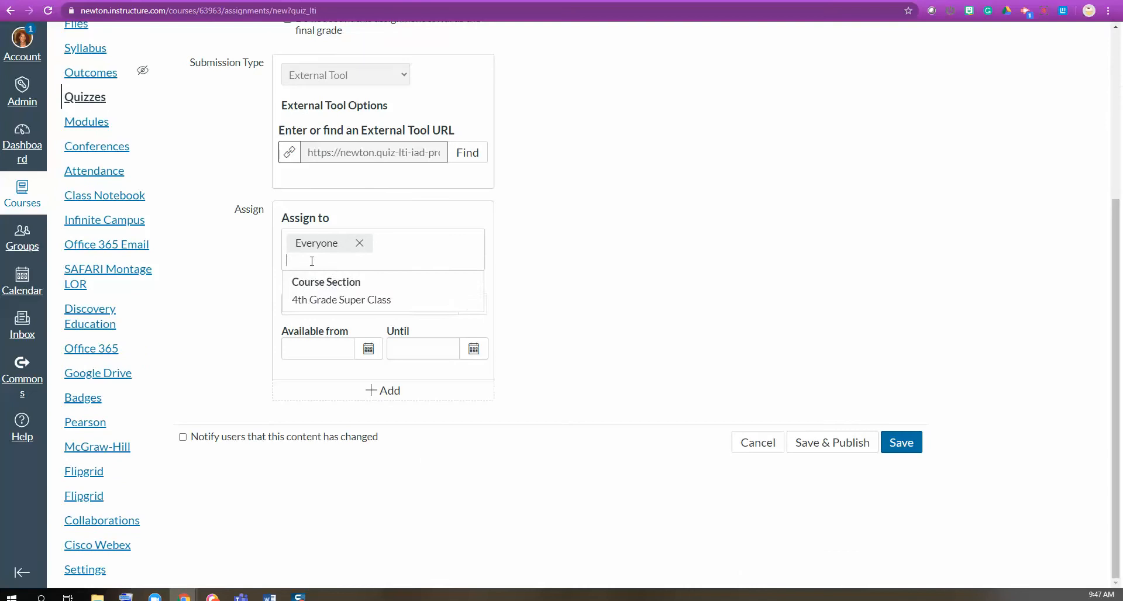
click(351, 299)
click(376, 243)
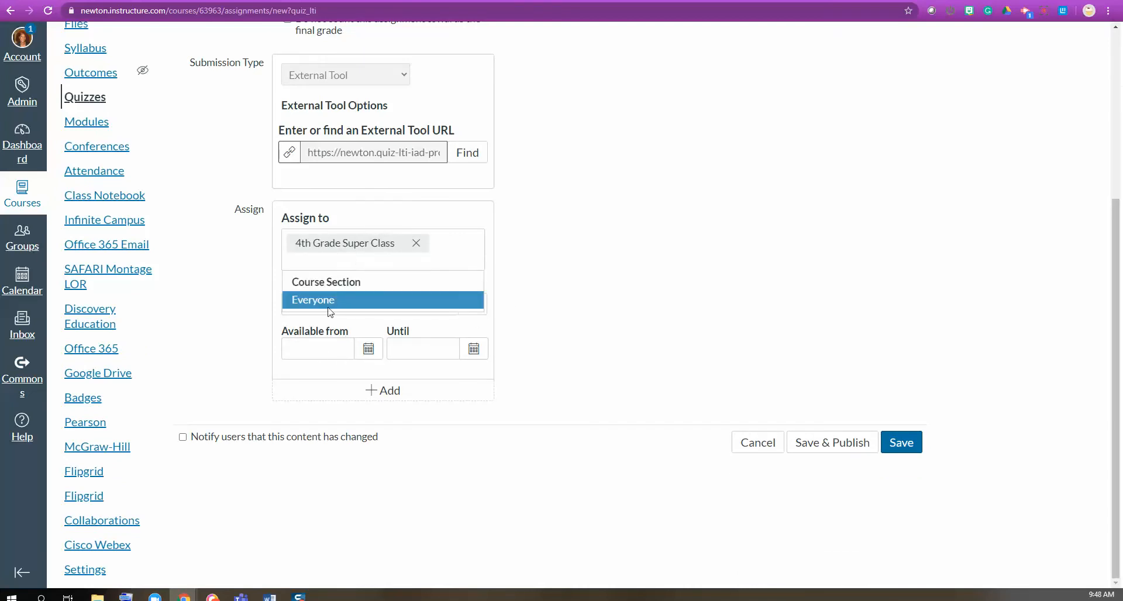
- Make the quiz available from June 29 until June 30, 2020, and save and publish it
click(369, 349)
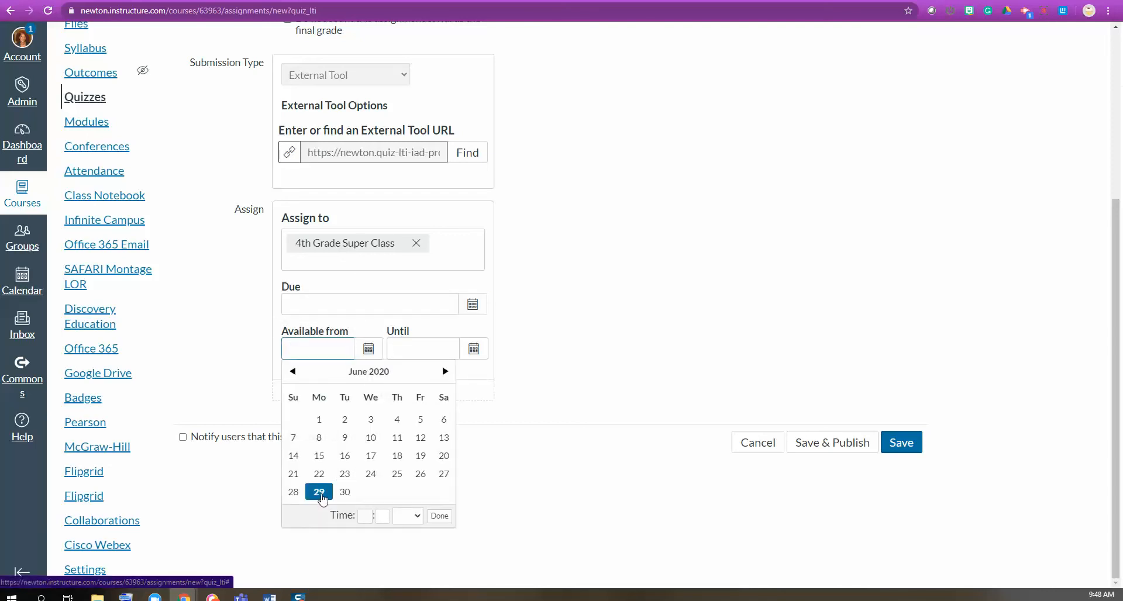
click(320, 493)
click(474, 349)
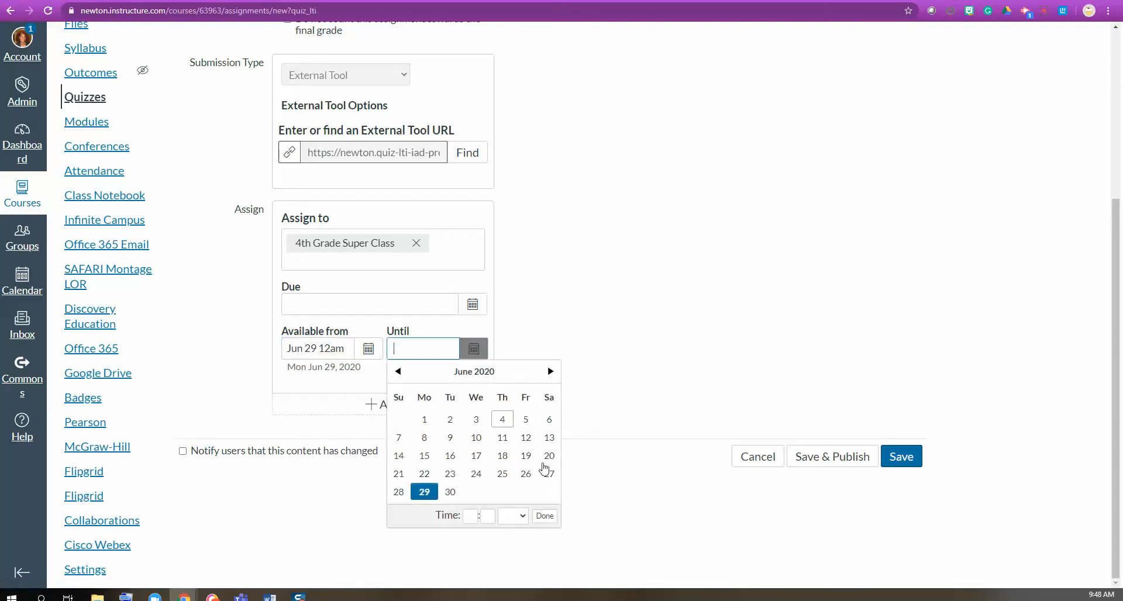
click(450, 492)
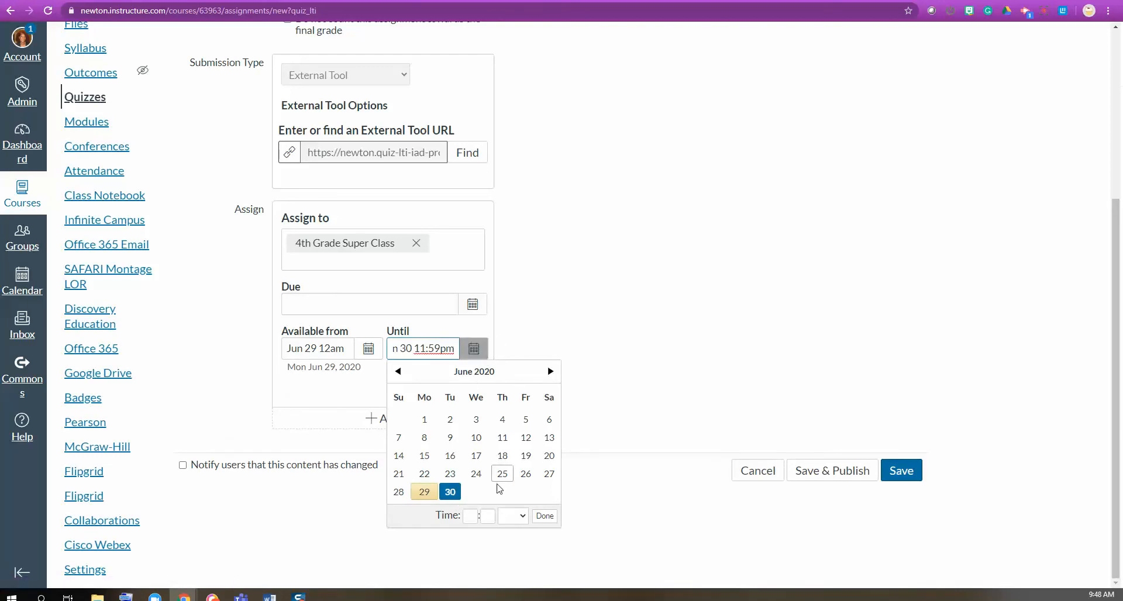
click(544, 516)
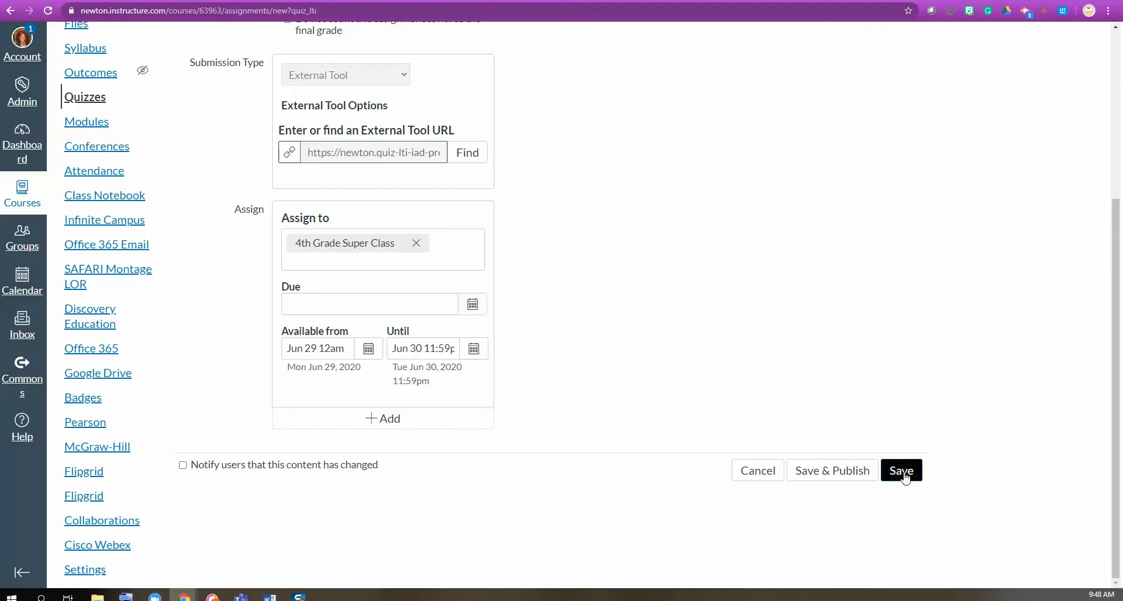
click(835, 477)
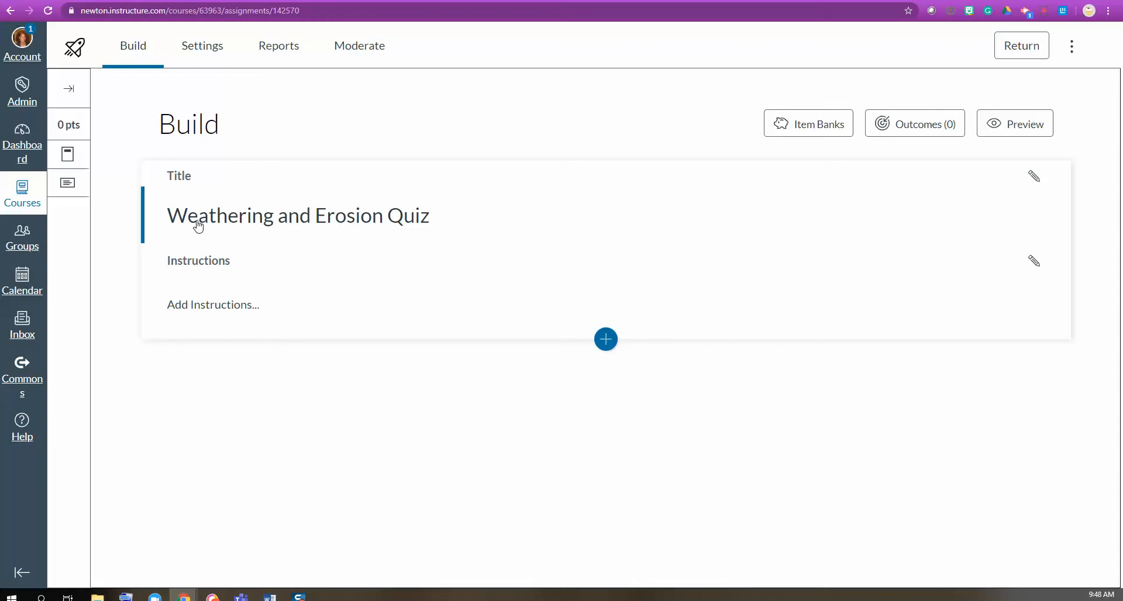
- Write the quiz instructions "Today we will be assessing your knowledge of Weathering and Erosion. Watch this video for a quick refresher."
click(335, 222)
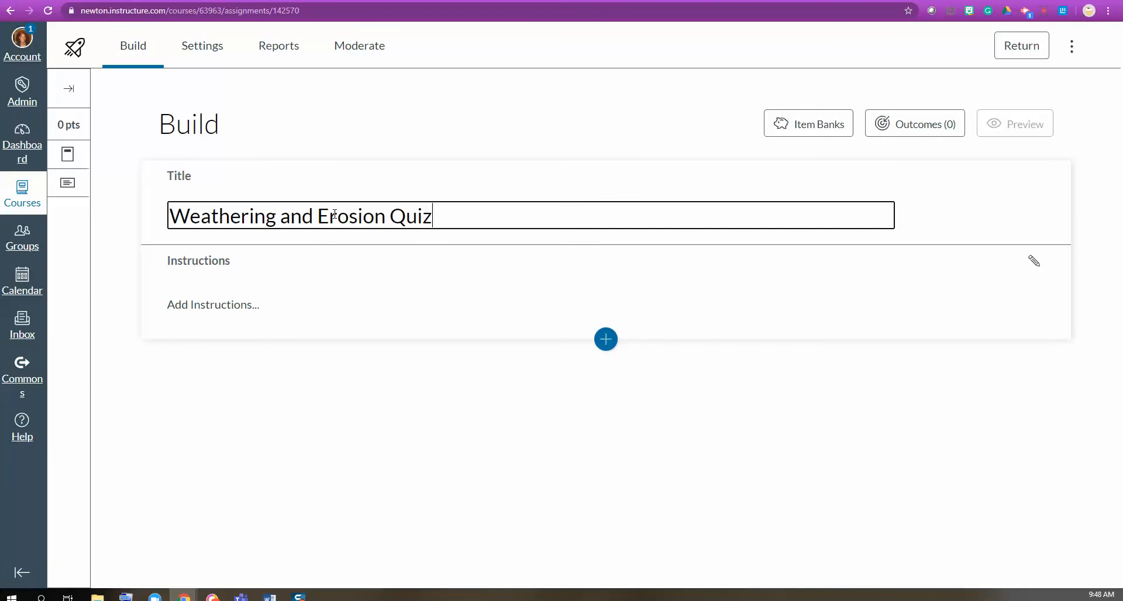
click(245, 306)
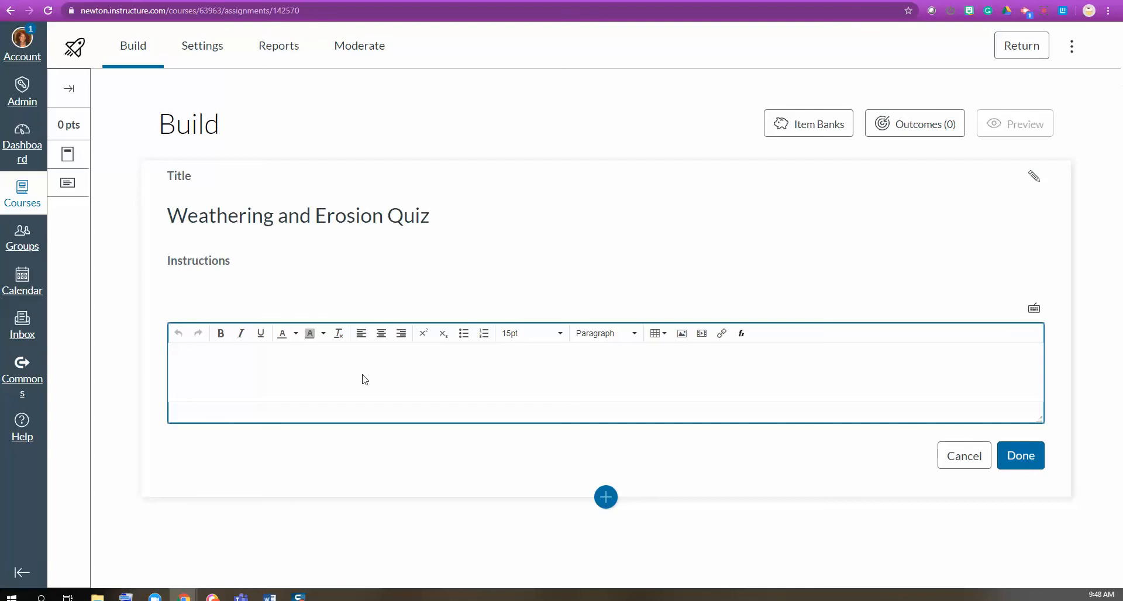
text(Today we will be )
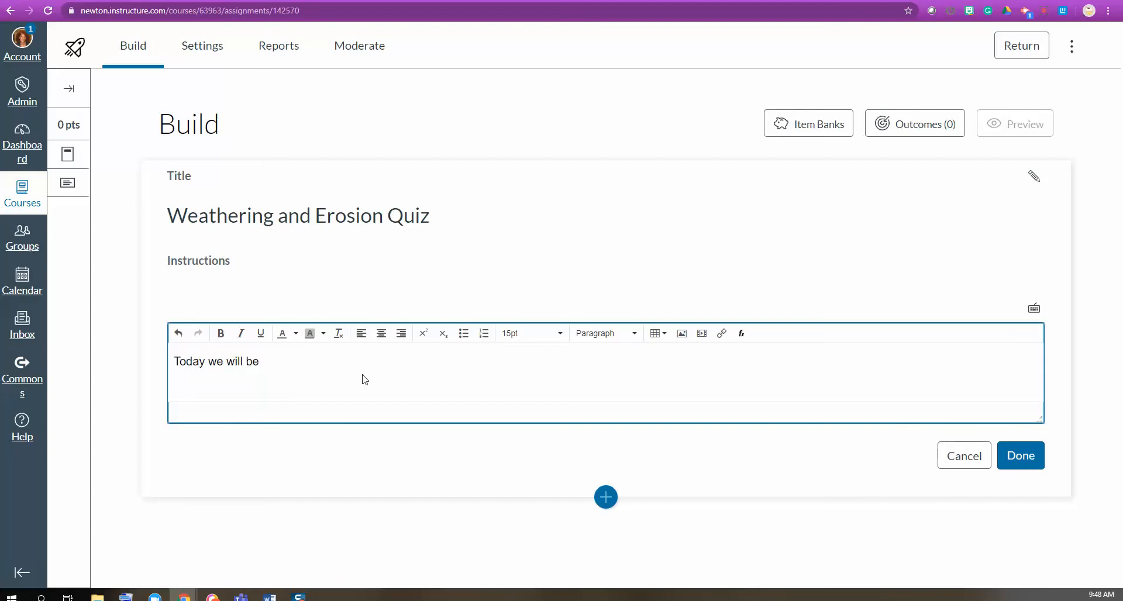
text(assessing your knowled)
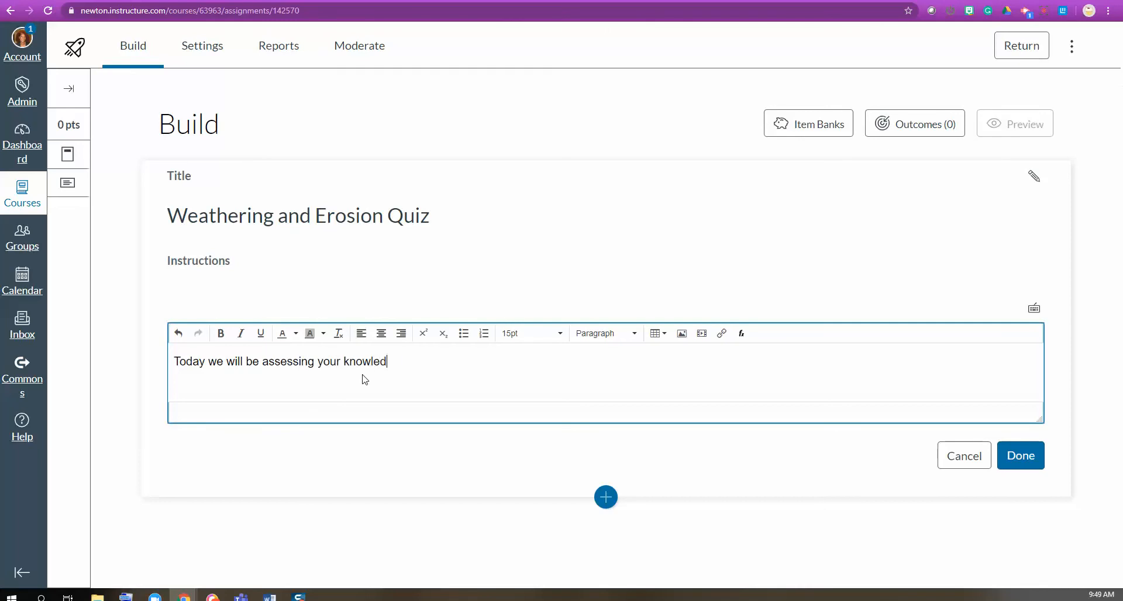
text(ge of Weatehr)
key(BackSpace)
text(hering and ER)
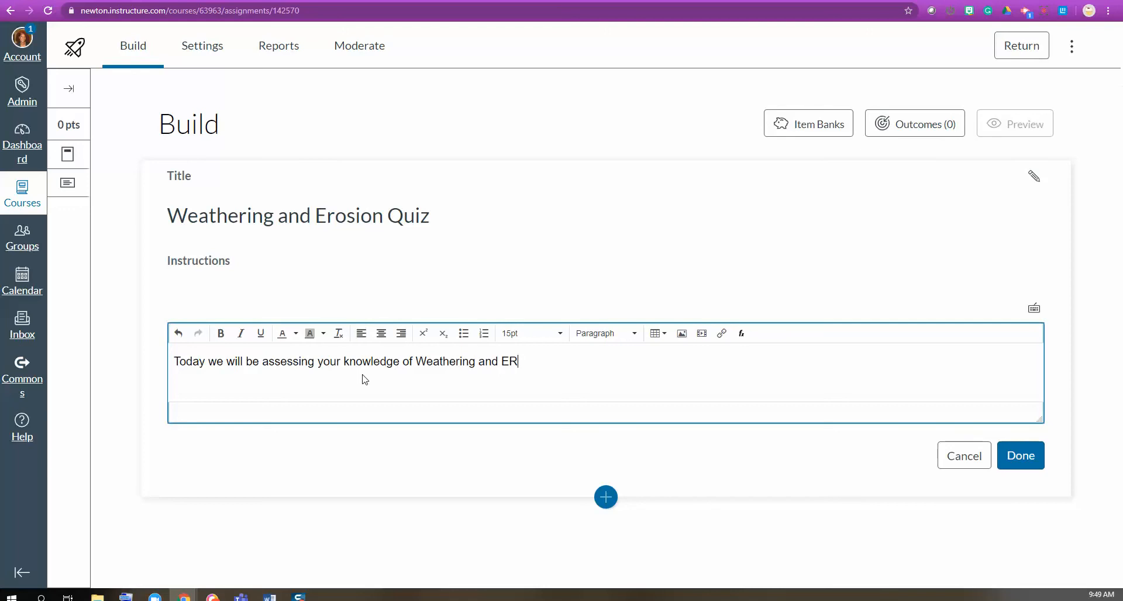
key(BackSpace)
text(rosion.  Watch this video)
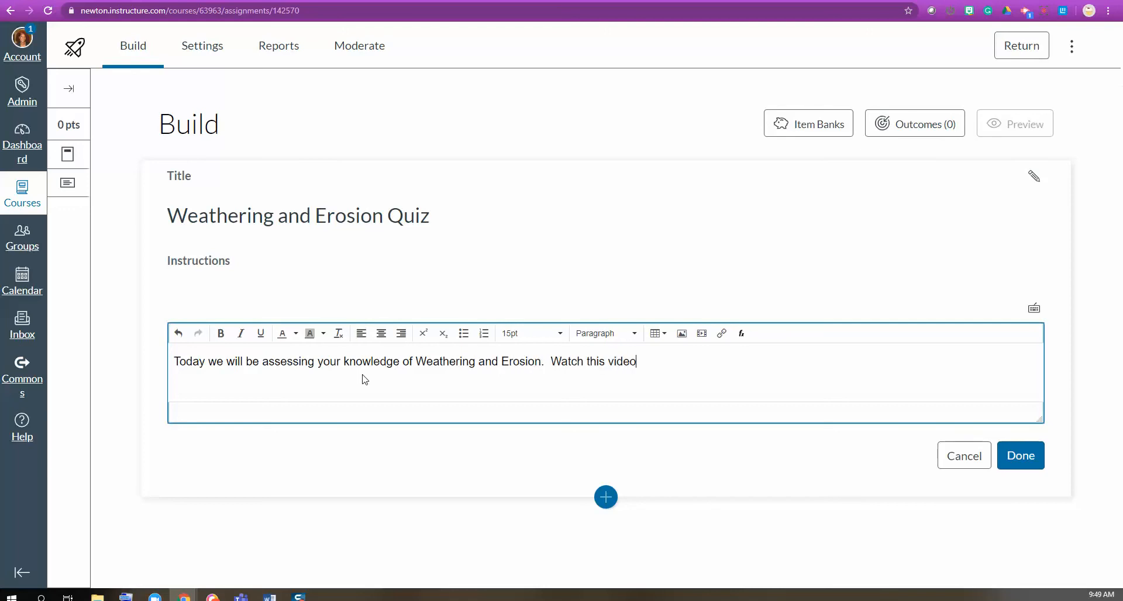
text( for a quick refresher.)
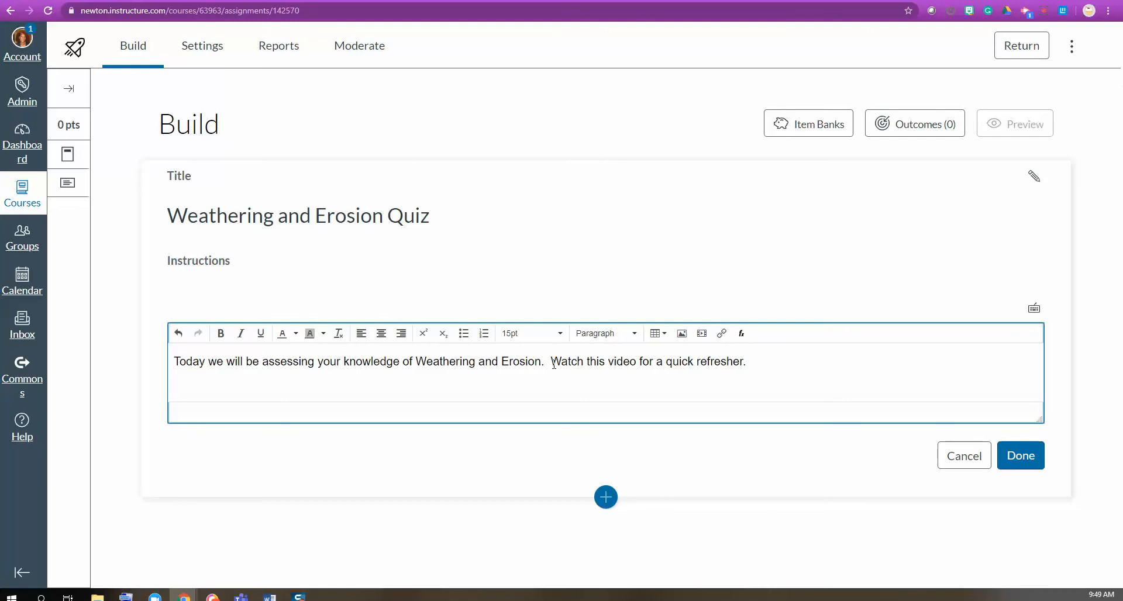
- Link the instruction words "Watch this video" to the weathering-and-erosion page address copied from the Word document, and finish the instructions
drag(552, 365, 636, 369)
click(722, 333)
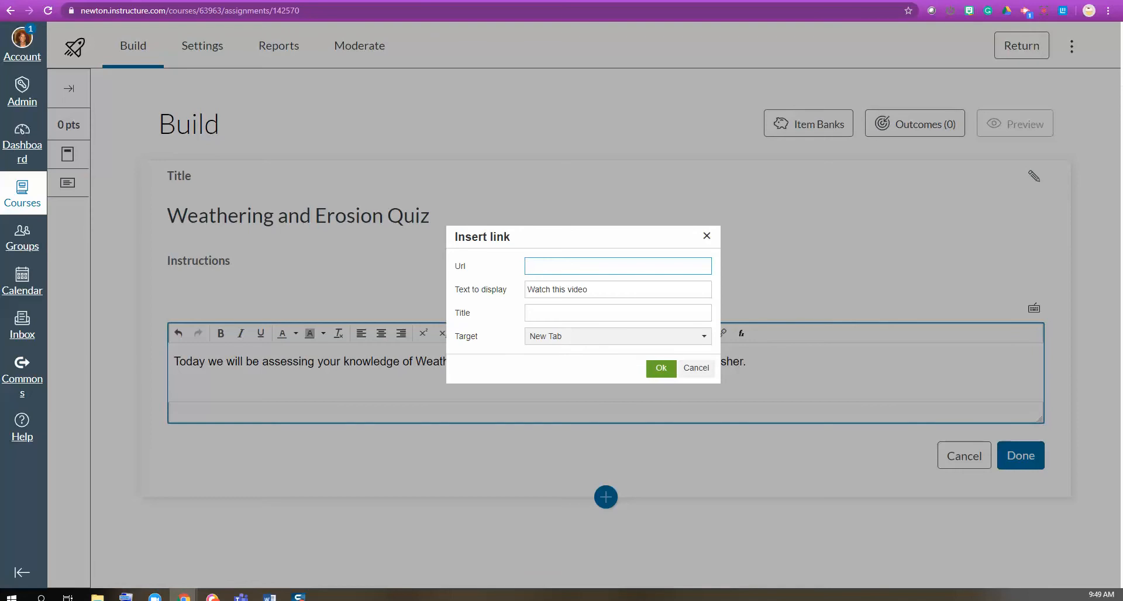
key(alt+Tab)
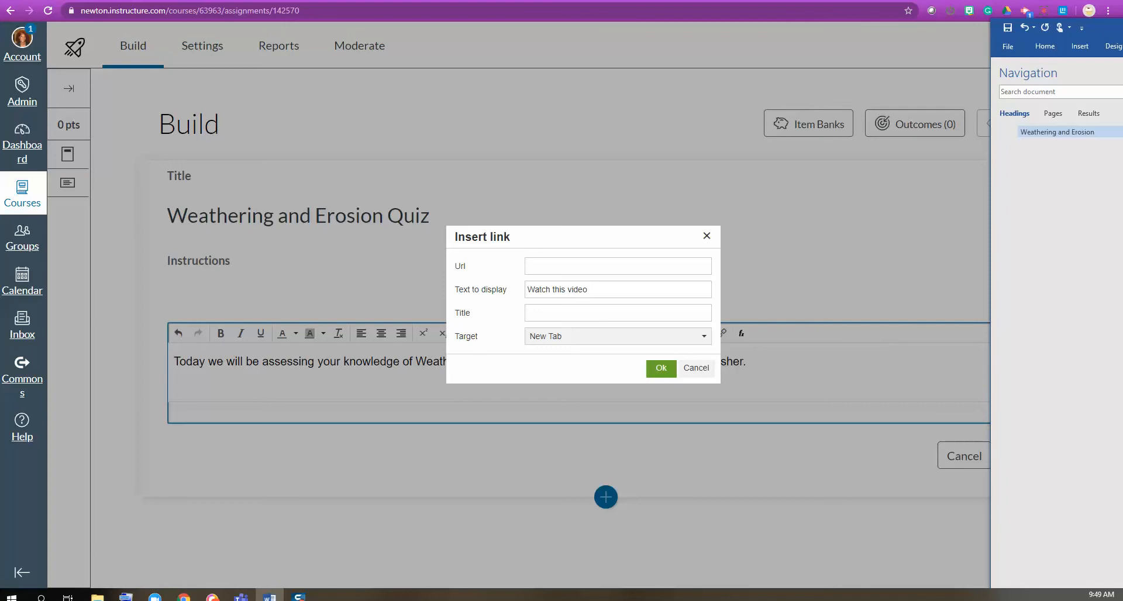
click(584, 260)
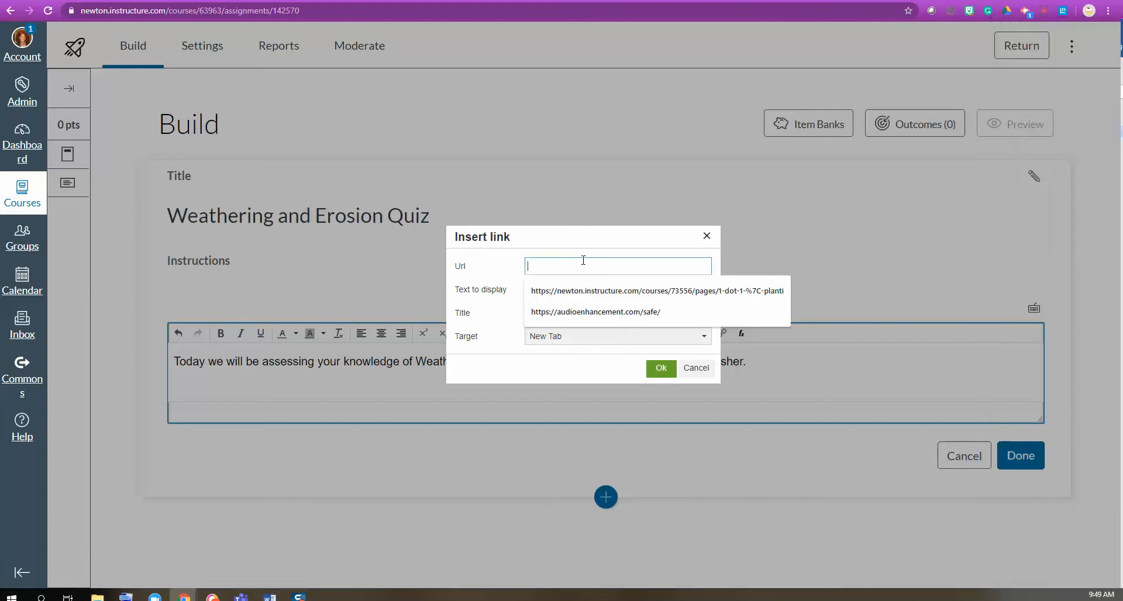
key(ctrl+v)
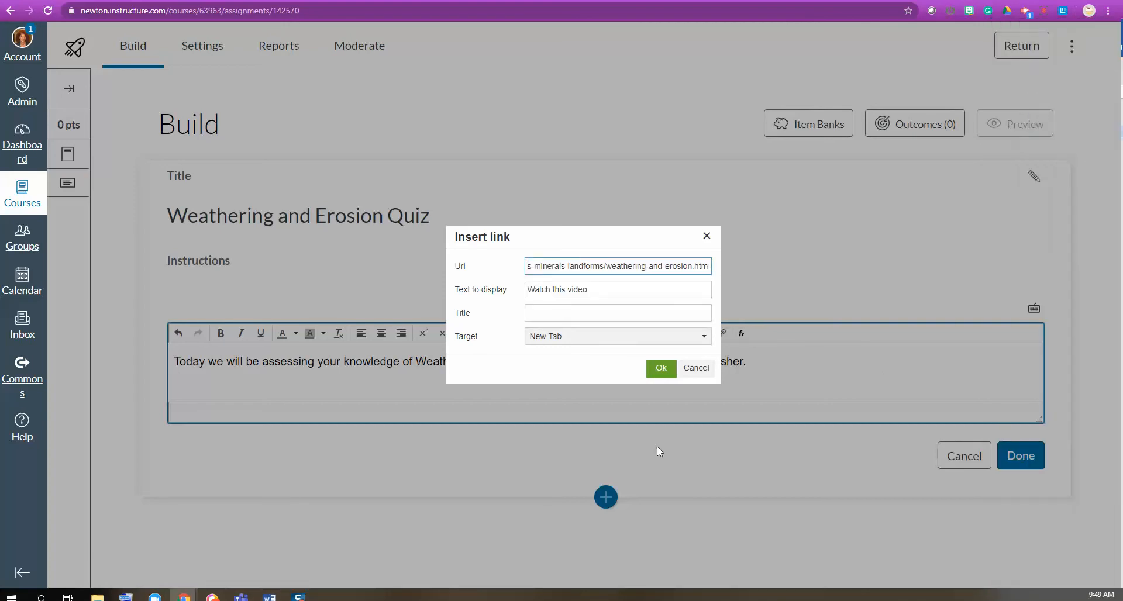
click(660, 368)
click(650, 384)
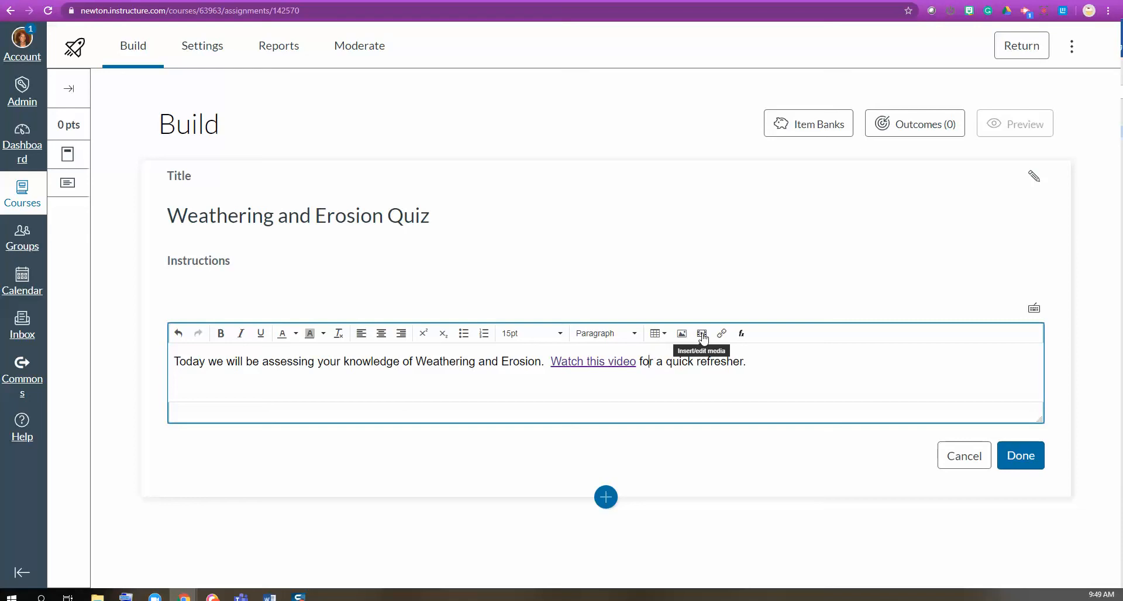
click(1021, 456)
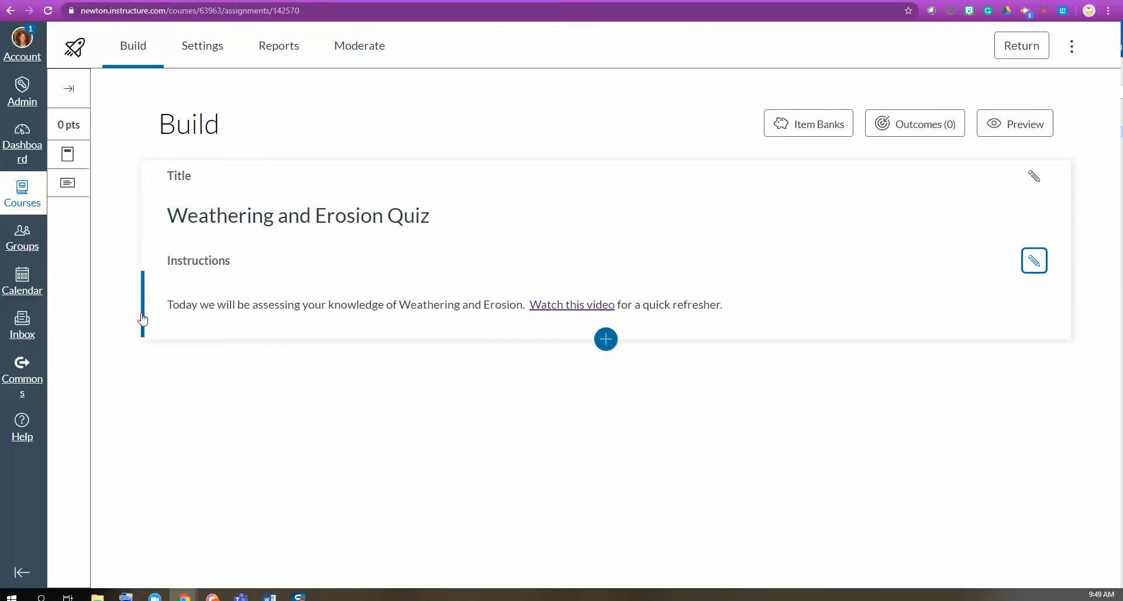
- Add a Multiple Choice question below the quiz instructions
click(606, 341)
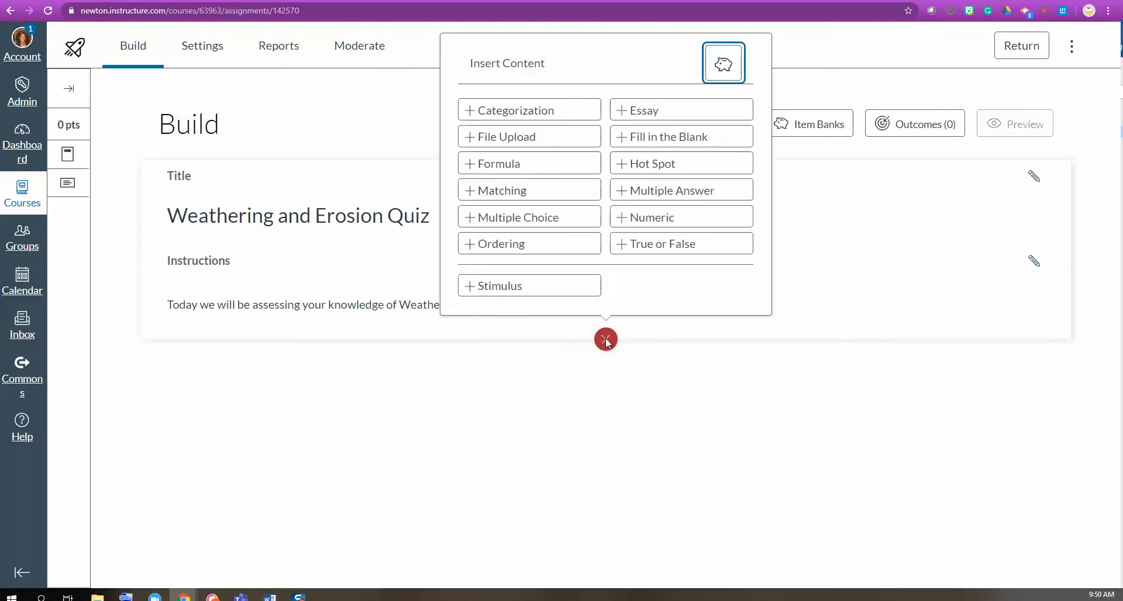
click(548, 227)
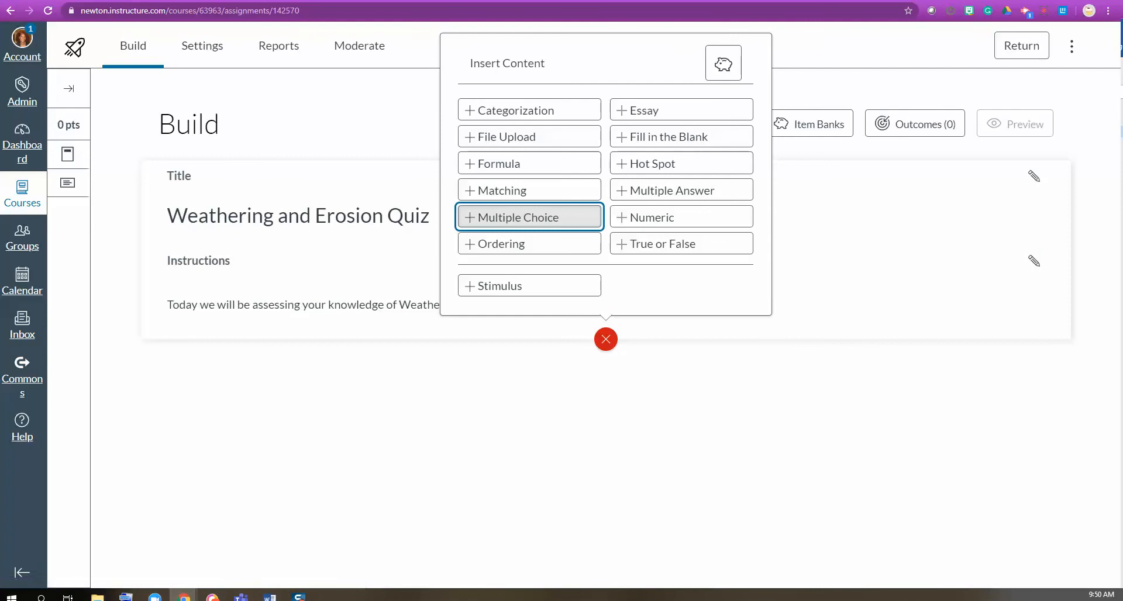
key(alt+Tab)
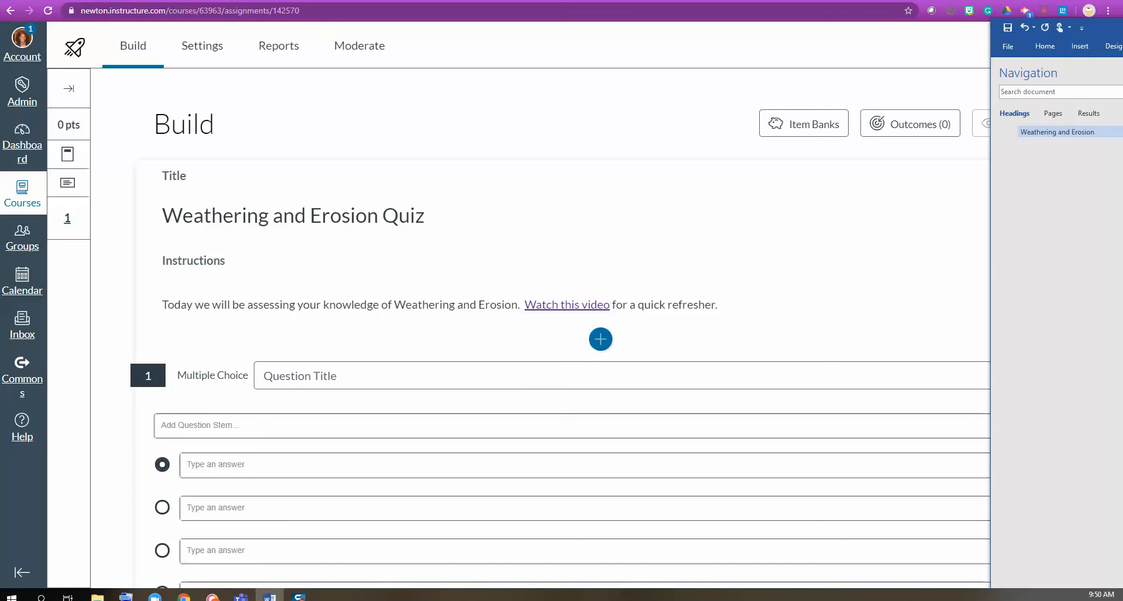
click(577, 374)
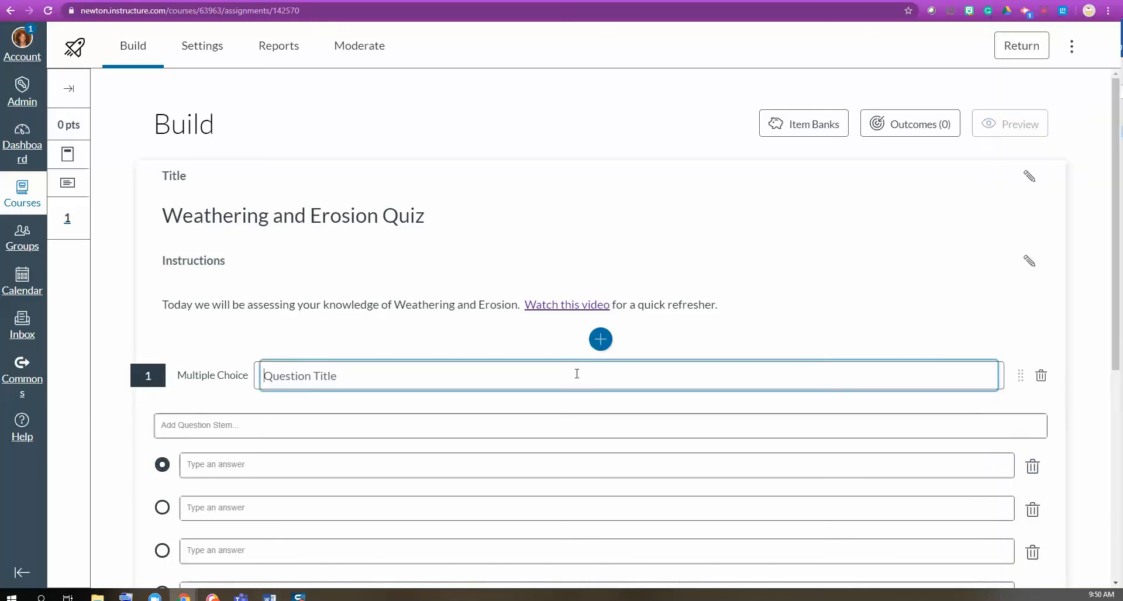
text(When a river enters a large body of water, the water generally                 and                 large amounts of sediments.)
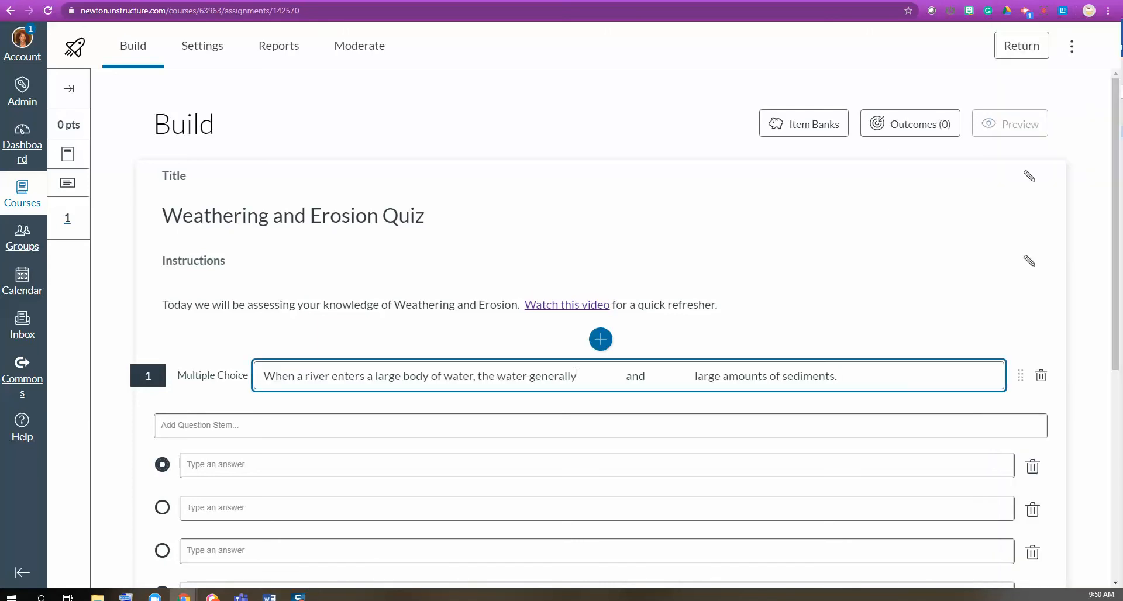
triple_click(767, 376)
key(ctrl+x)
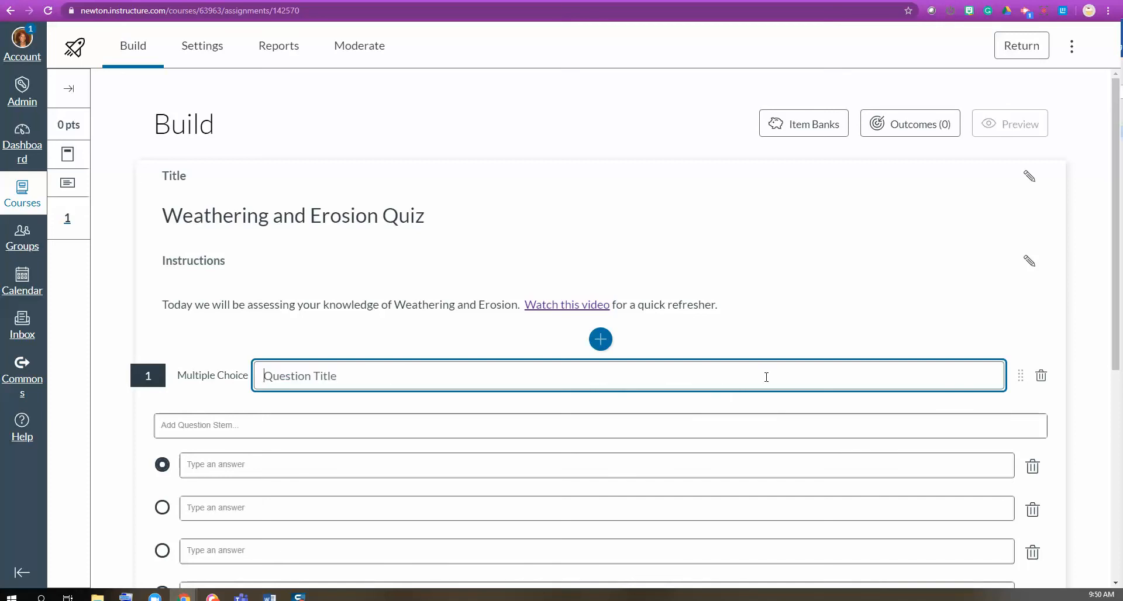
- Fill question 1's title and stem from the Word document: "A major erosional agent in many areas with limited precipitation and high temperatures is __________."
key(alt+Tab)
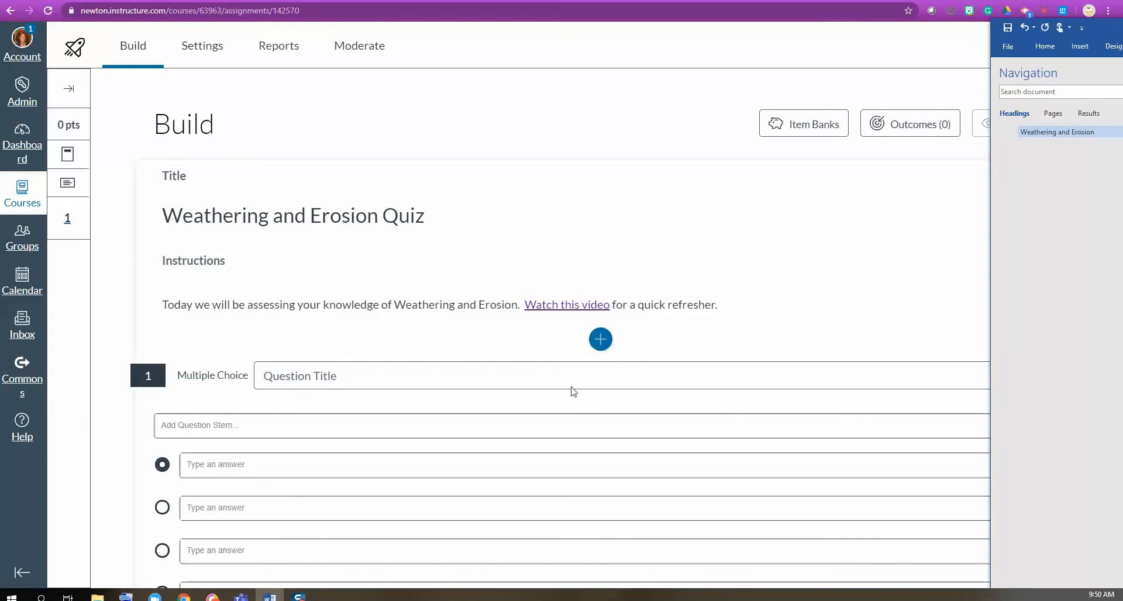
click(437, 370)
key(ctrl+v)
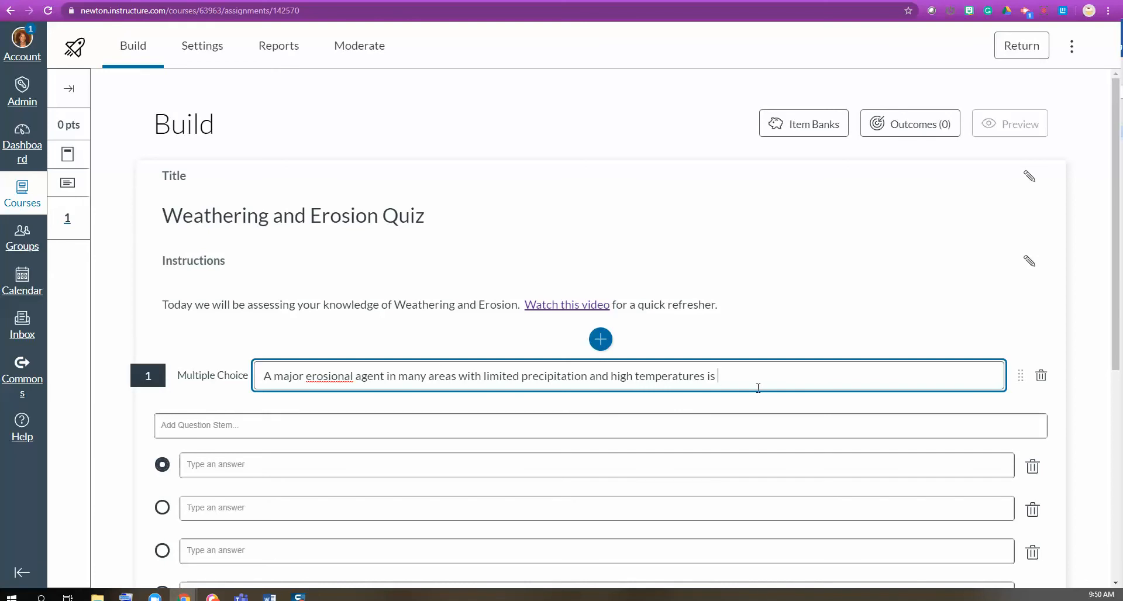
click(190, 426)
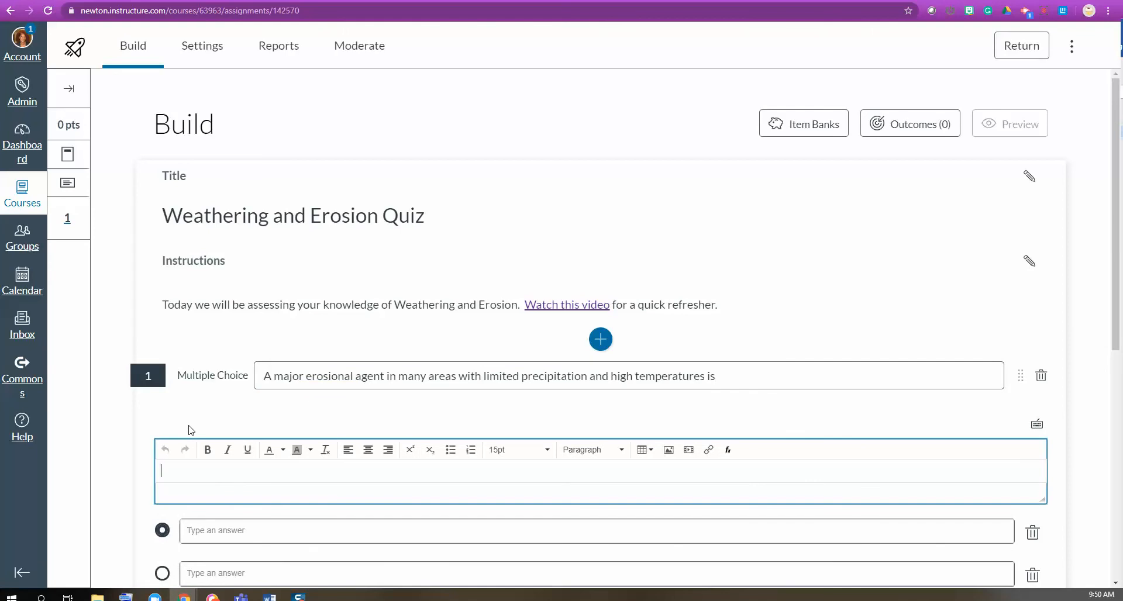
key(ctrl+v)
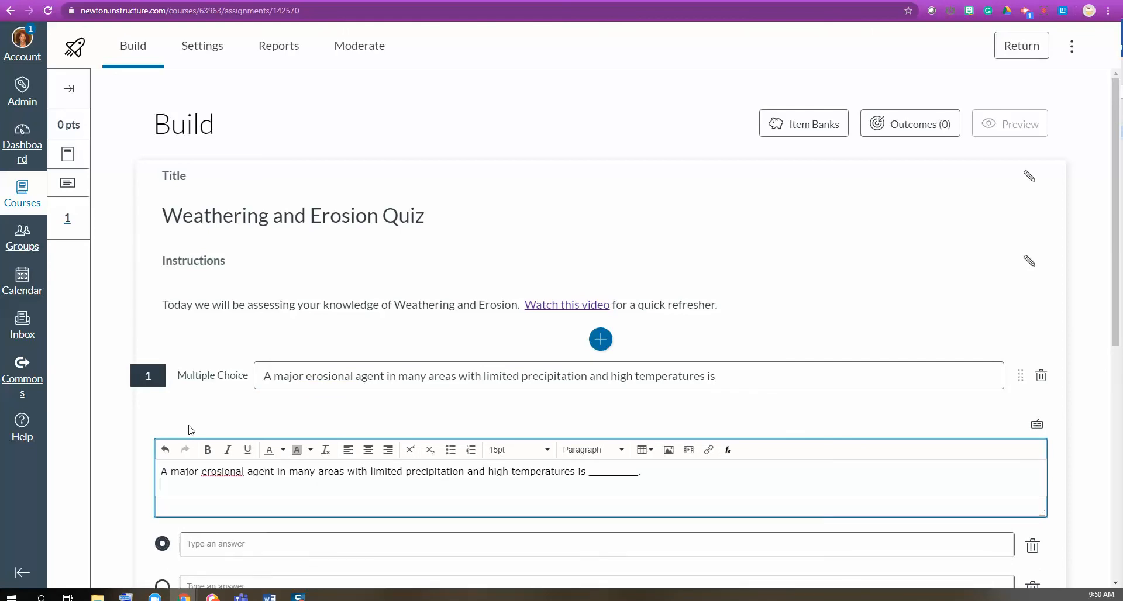
- Enter the four answer choices of question 1 in order: "wind", "rivers", "humans" and "glaciers"
click(266, 537)
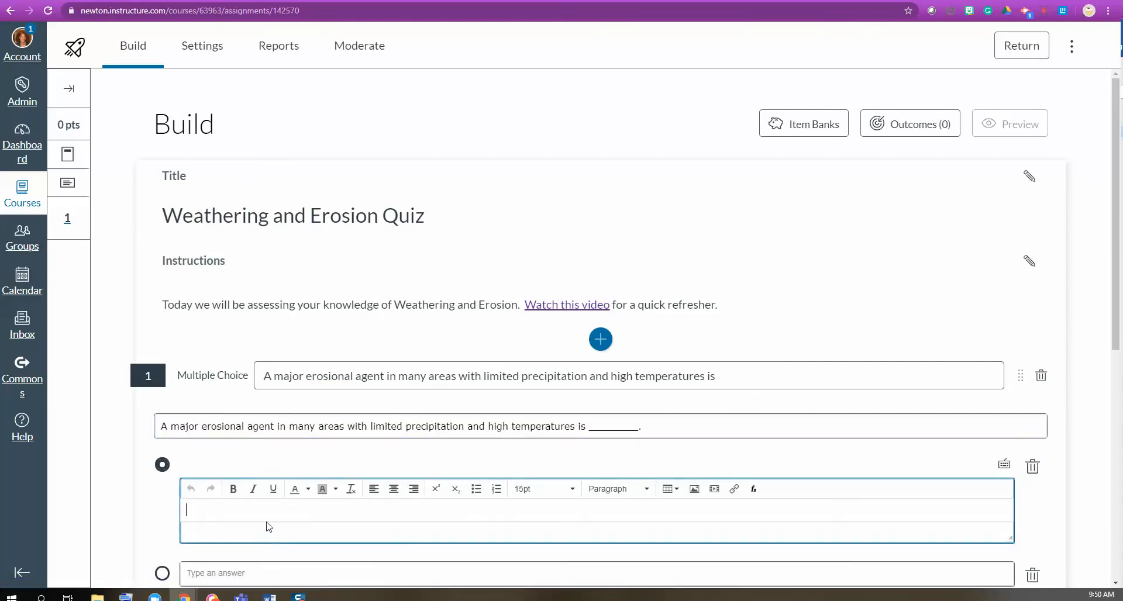
text(wind)
click(247, 576)
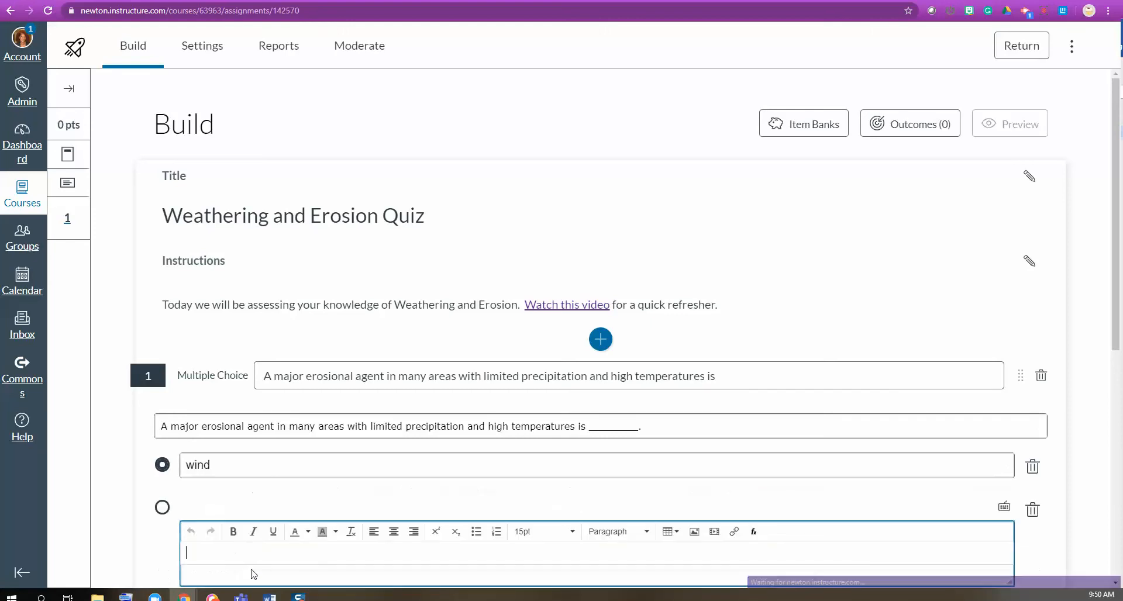
text(rivers)
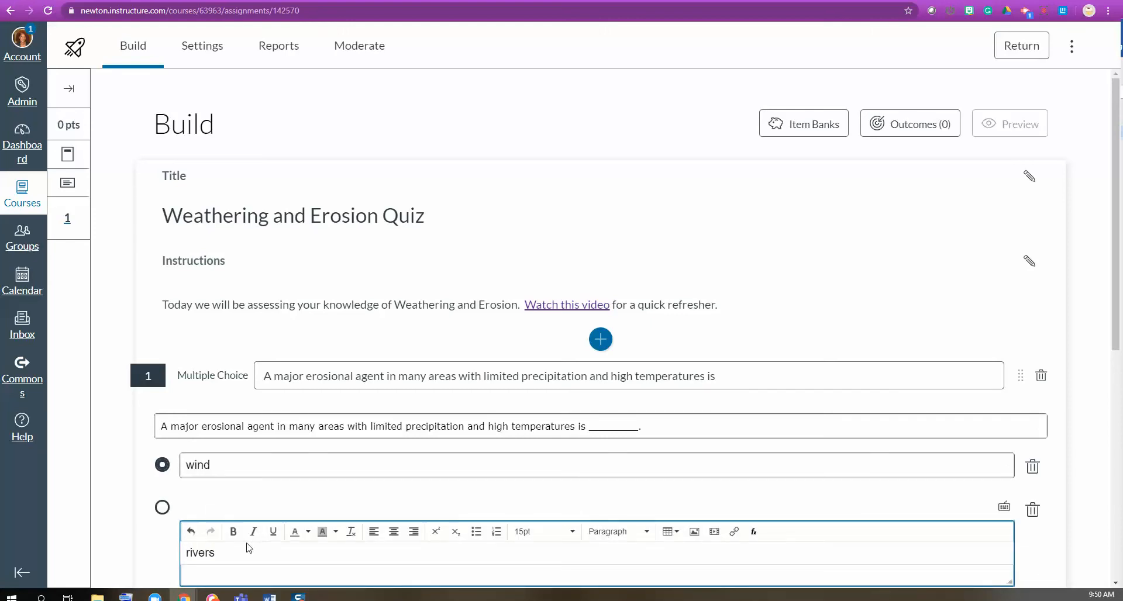
scroll(249, 527, down, 5)
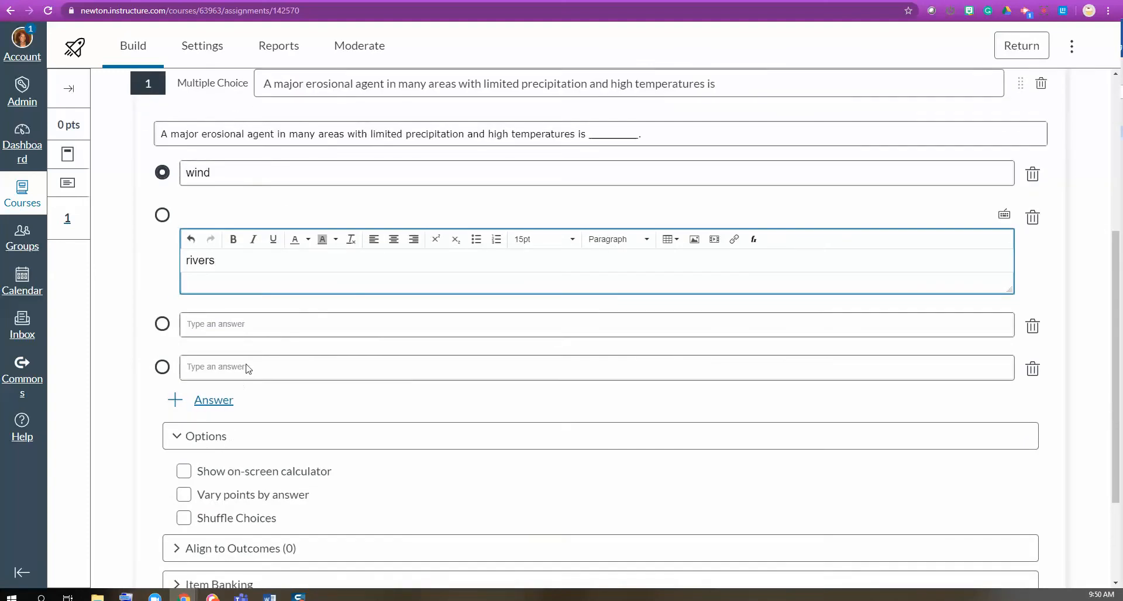
click(261, 324)
text(humans)
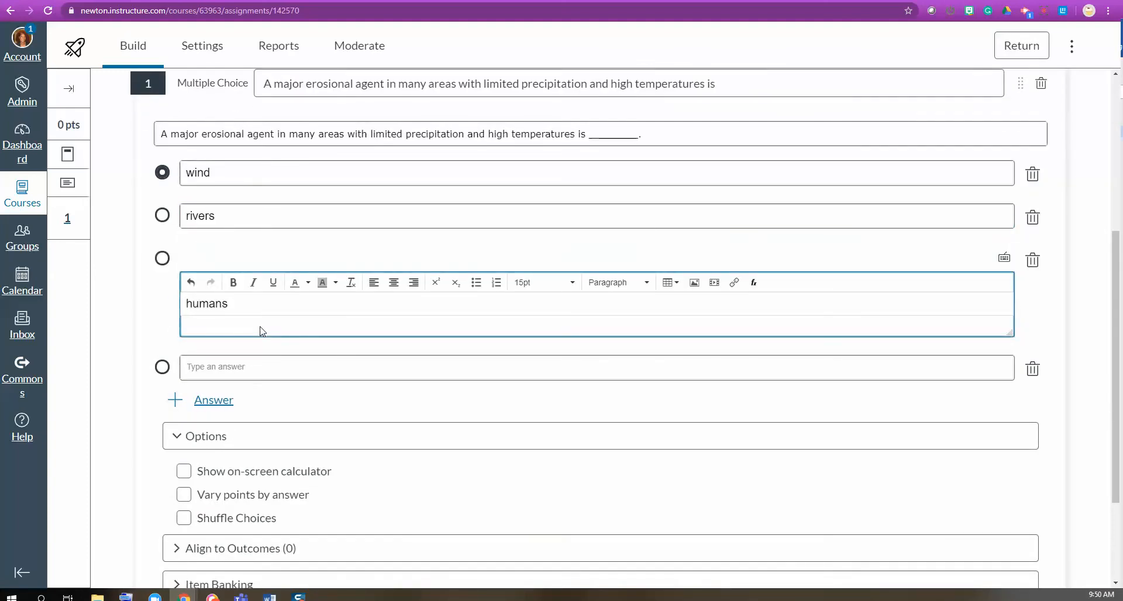
click(245, 369)
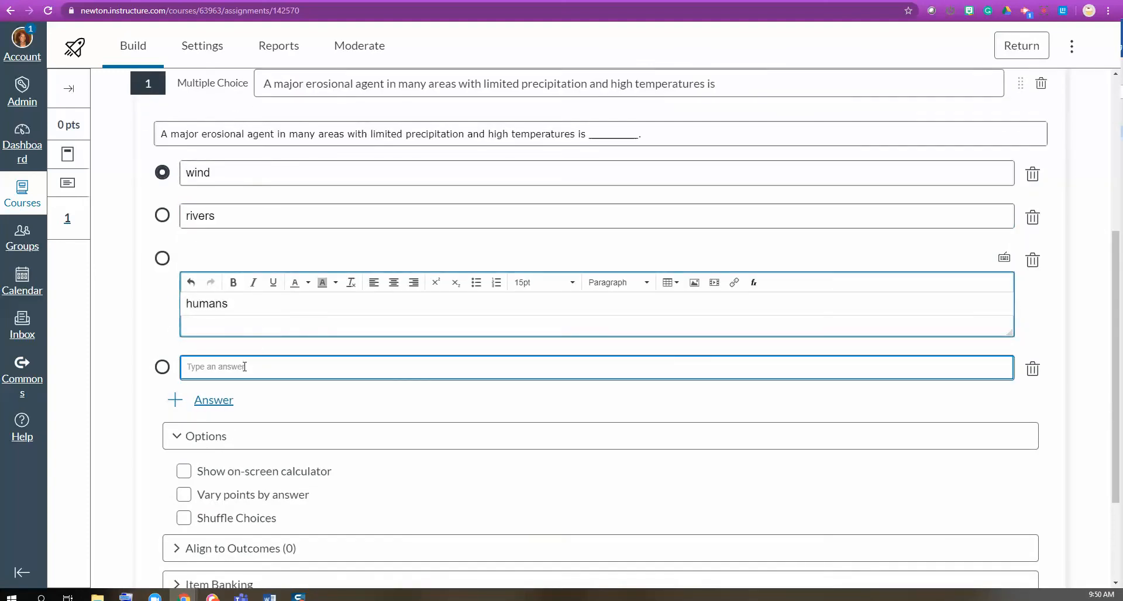
text(glaciers)
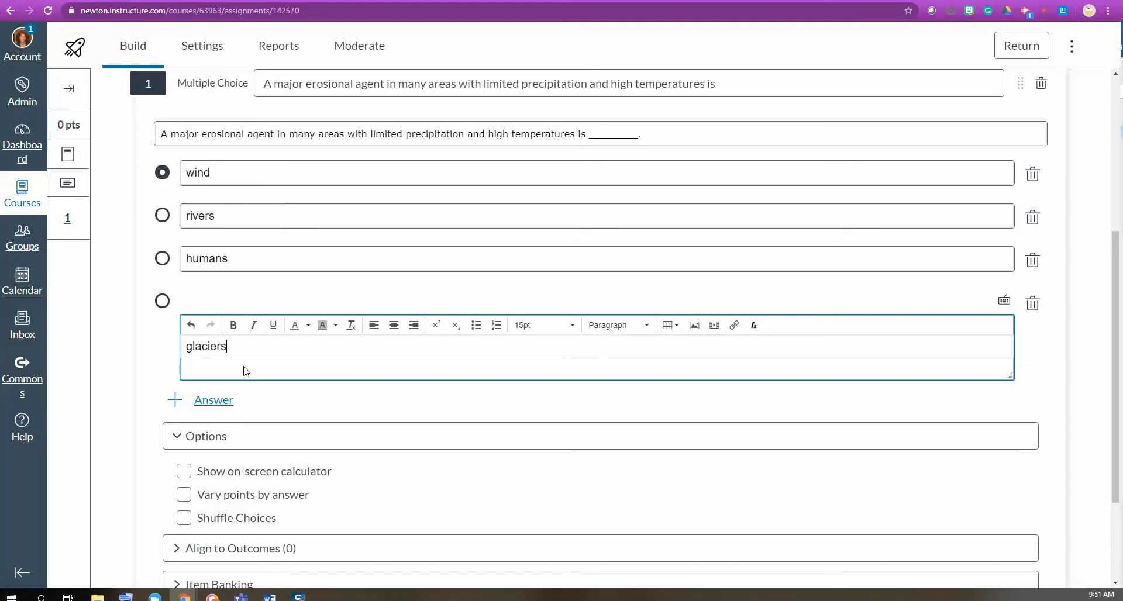
- Mark "wind" as the correct answer of the erosional agent question
scroll(366, 233, down, 1)
scroll(386, 197, up, 1)
click(244, 222)
click(162, 215)
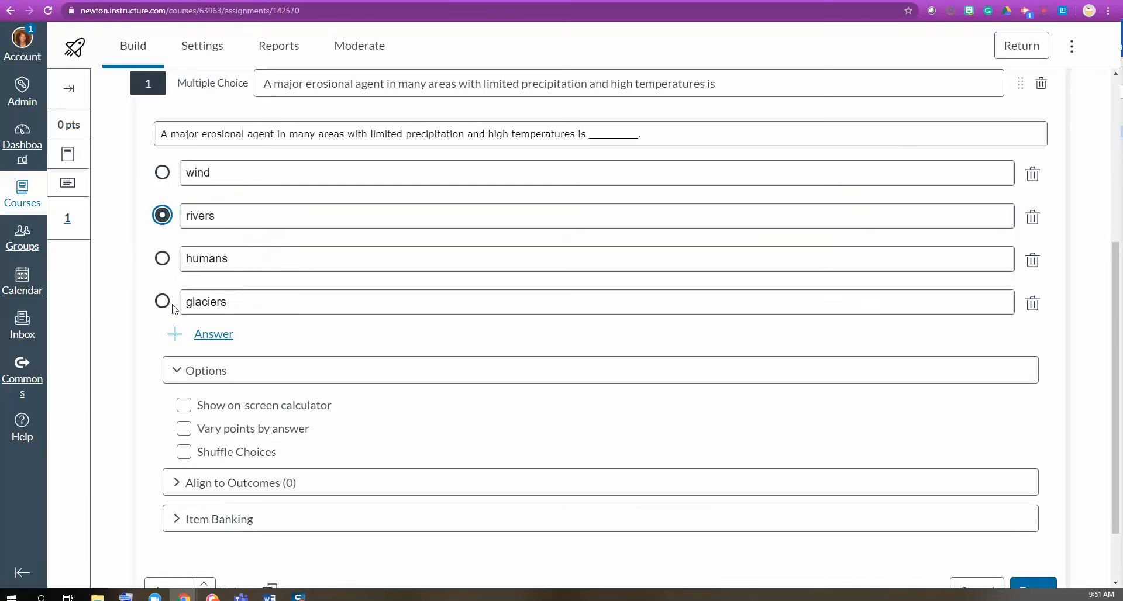
click(161, 174)
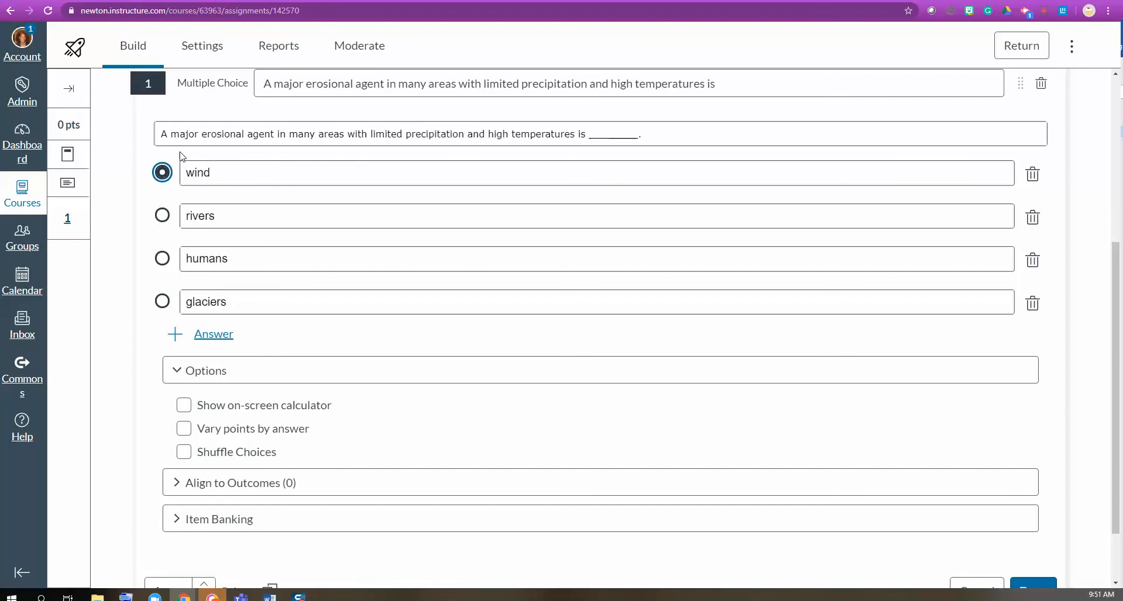
- Shuffle the choices of question 1, make it worth 25 points, and save the question
scroll(589, 316, down, 2)
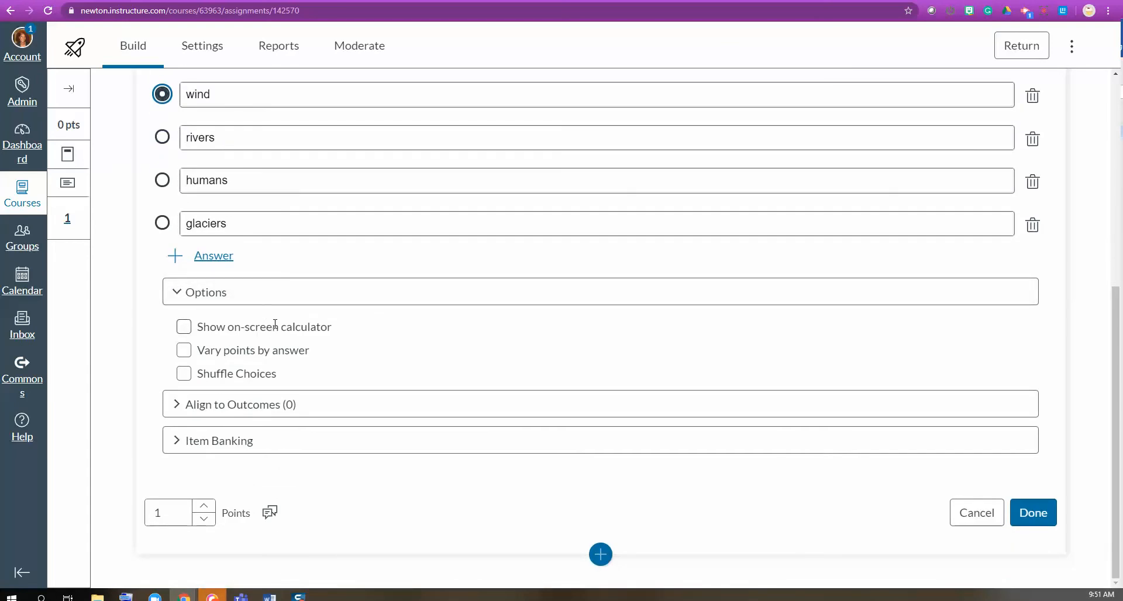
click(184, 376)
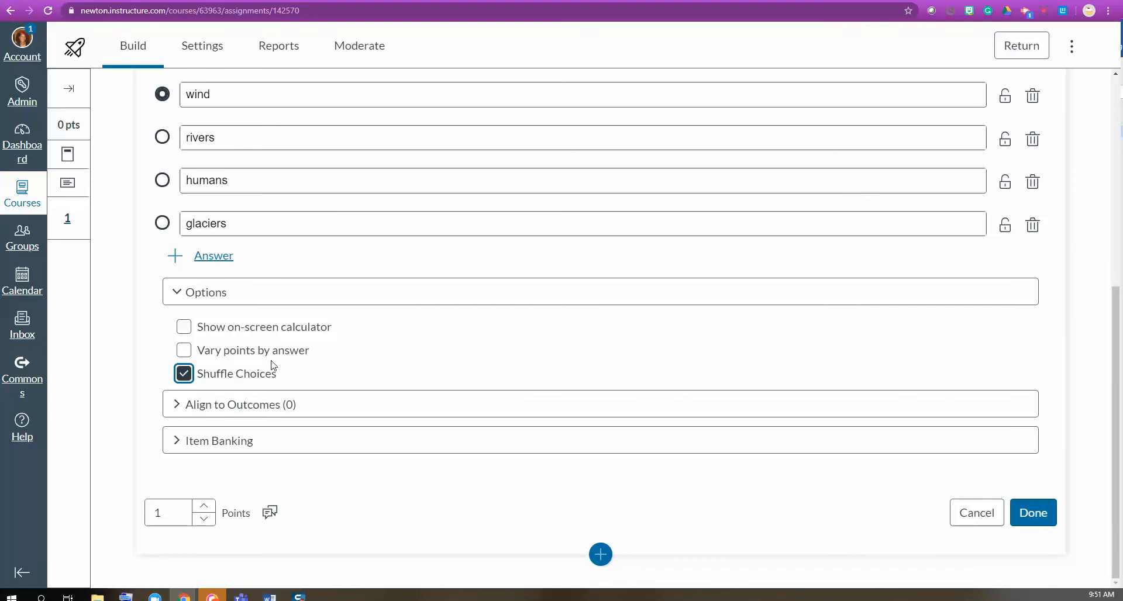
click(170, 512)
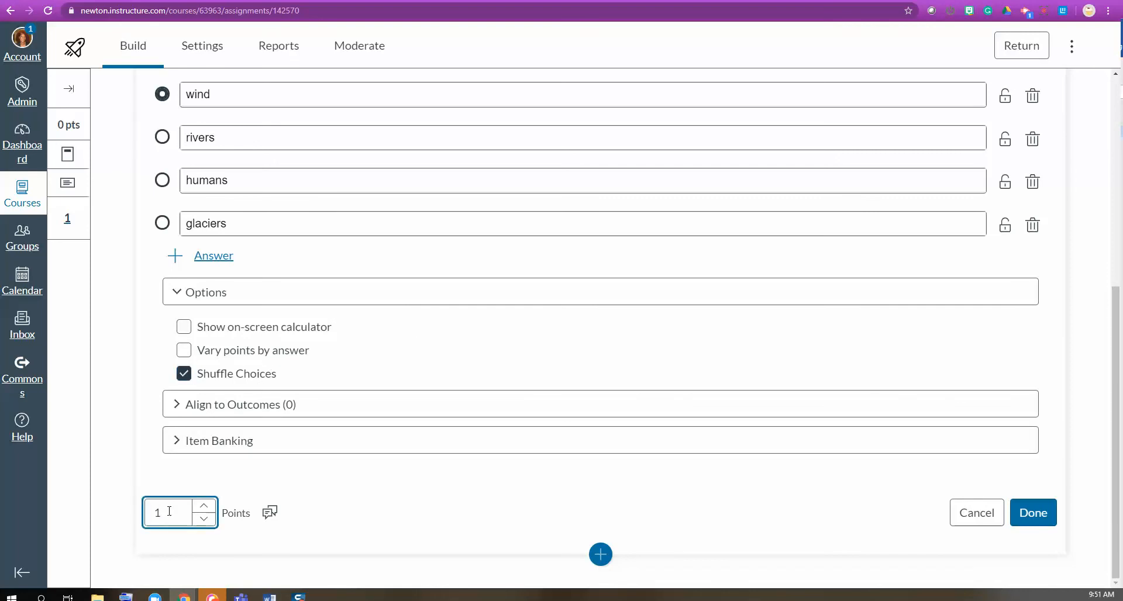
drag(169, 512, 141, 518)
text(25)
click(1045, 513)
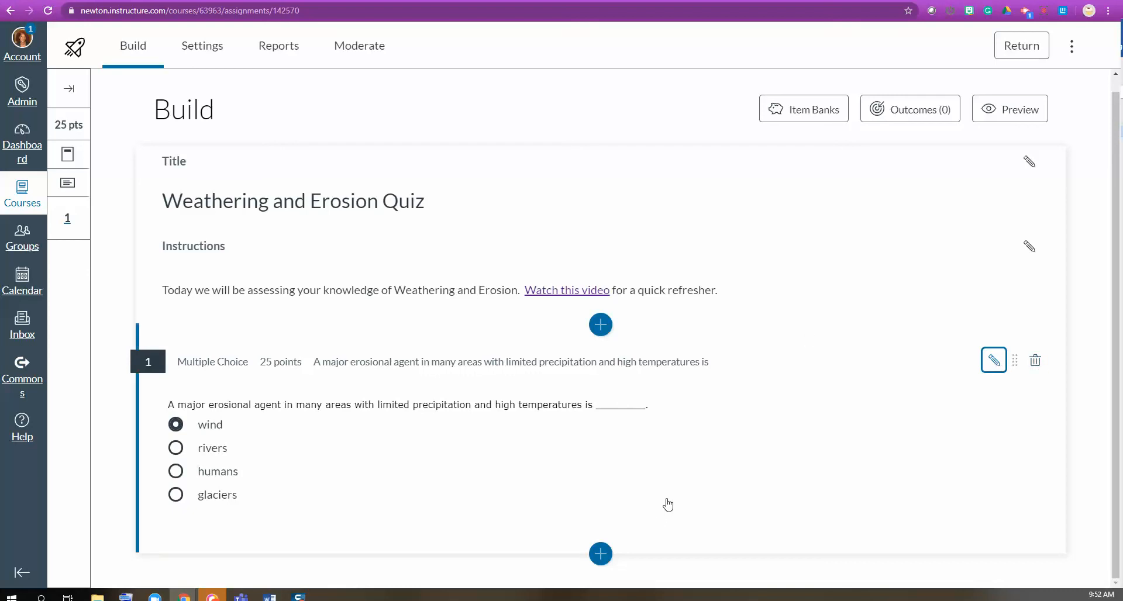
- Add a True or False question below question 1 and title it "The force that tends to pull all materials downhill is" from the Word document
click(601, 554)
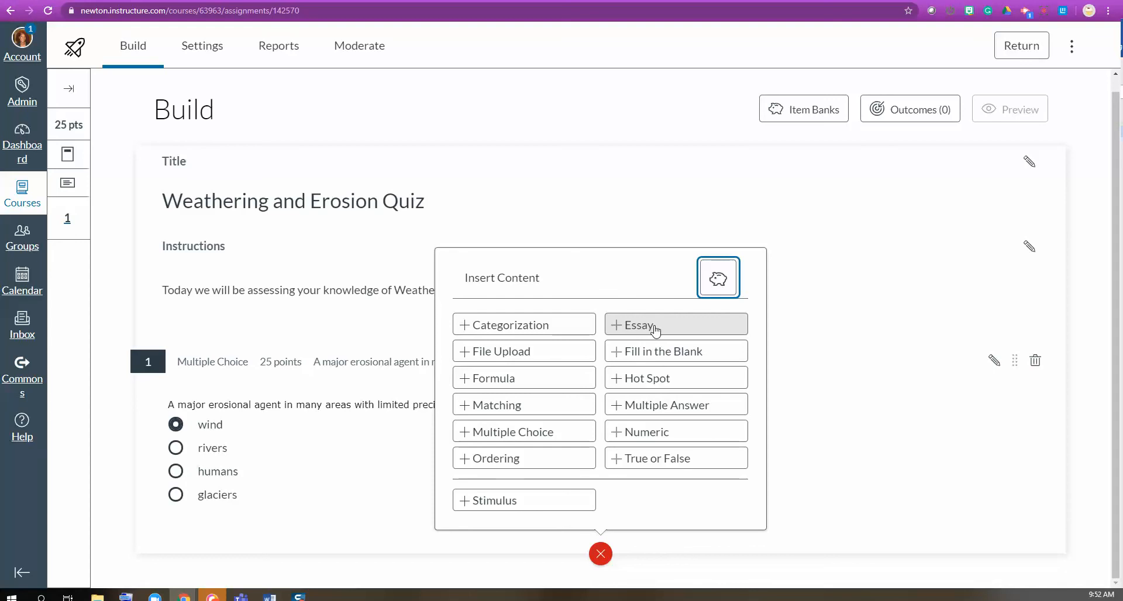
click(637, 459)
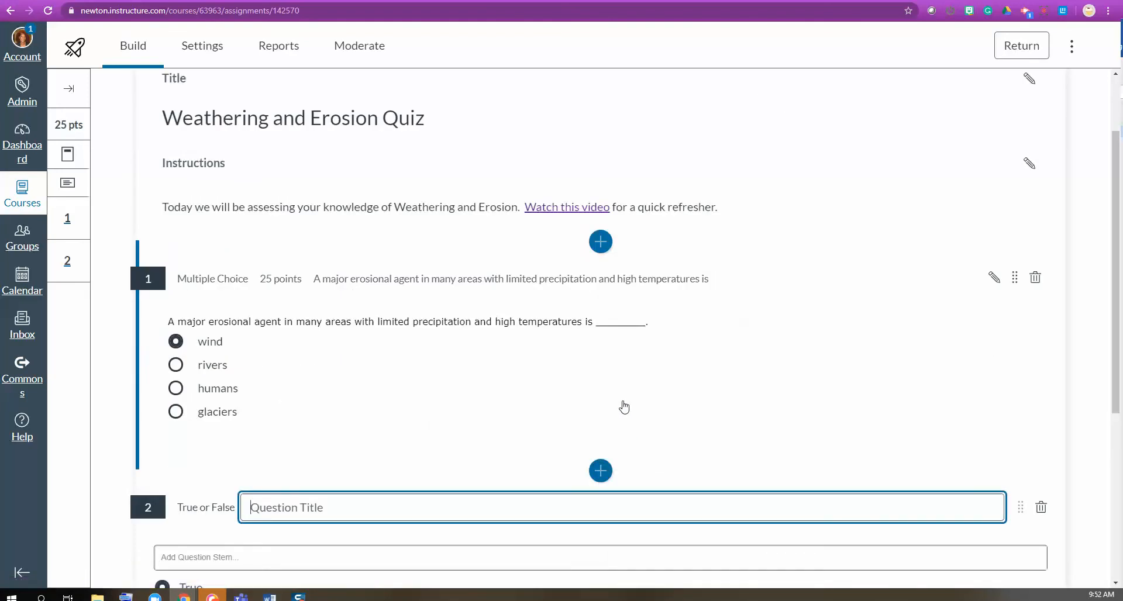
scroll(625, 408, down, 4)
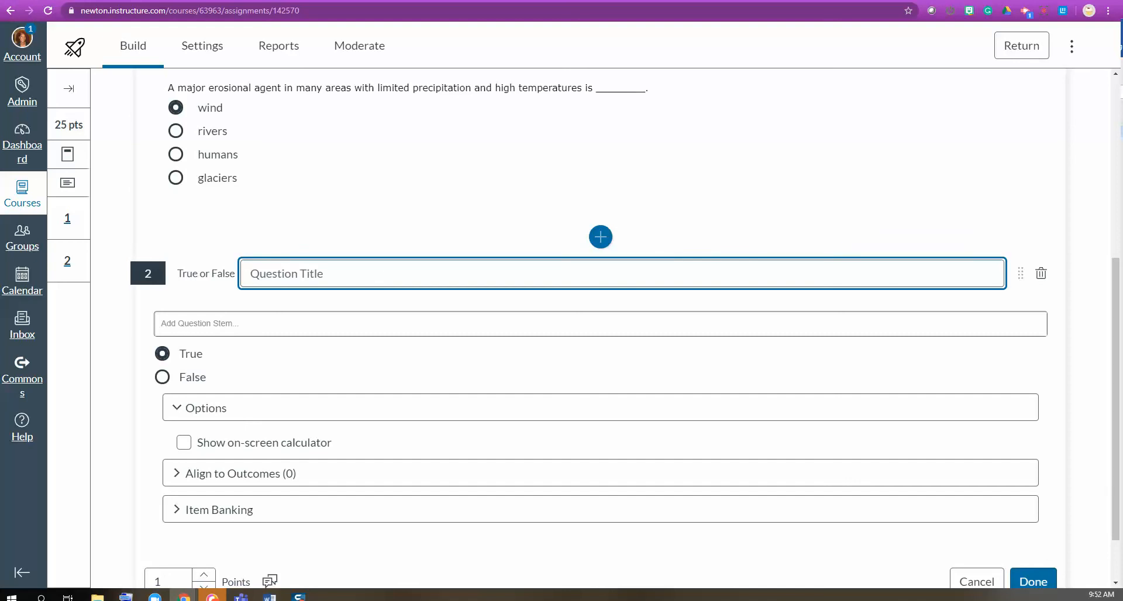
key(alt+Tab)
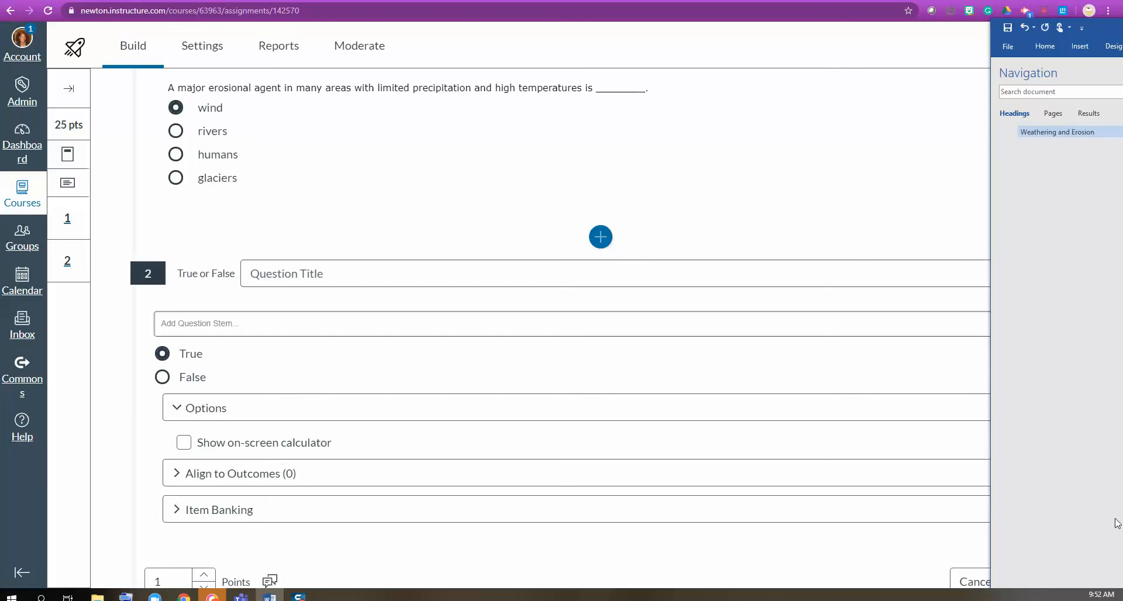
click(303, 272)
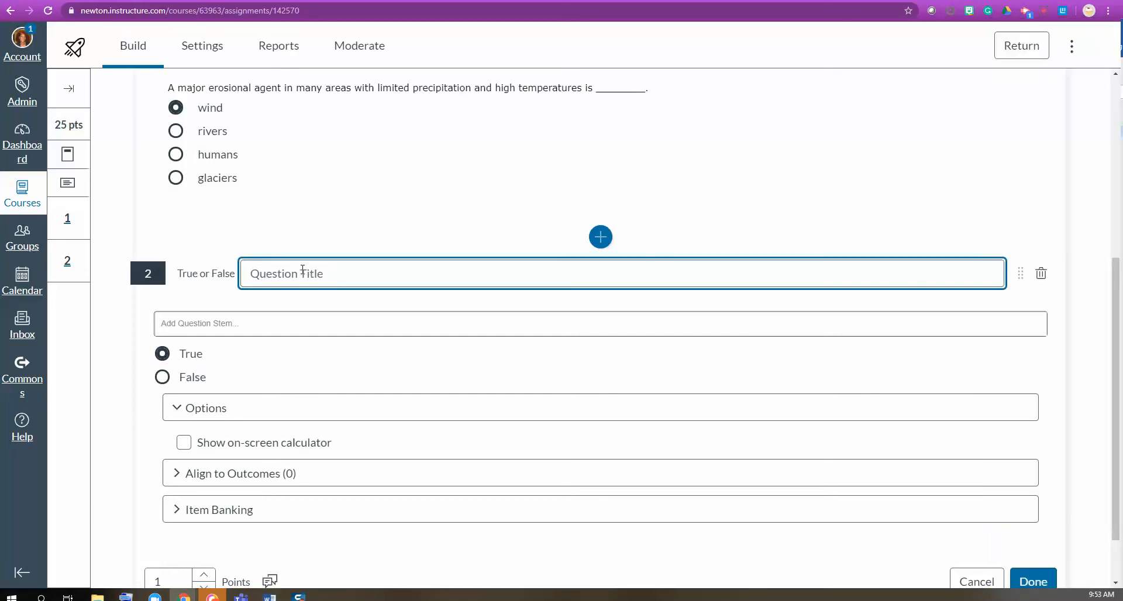
key(ctrl+v)
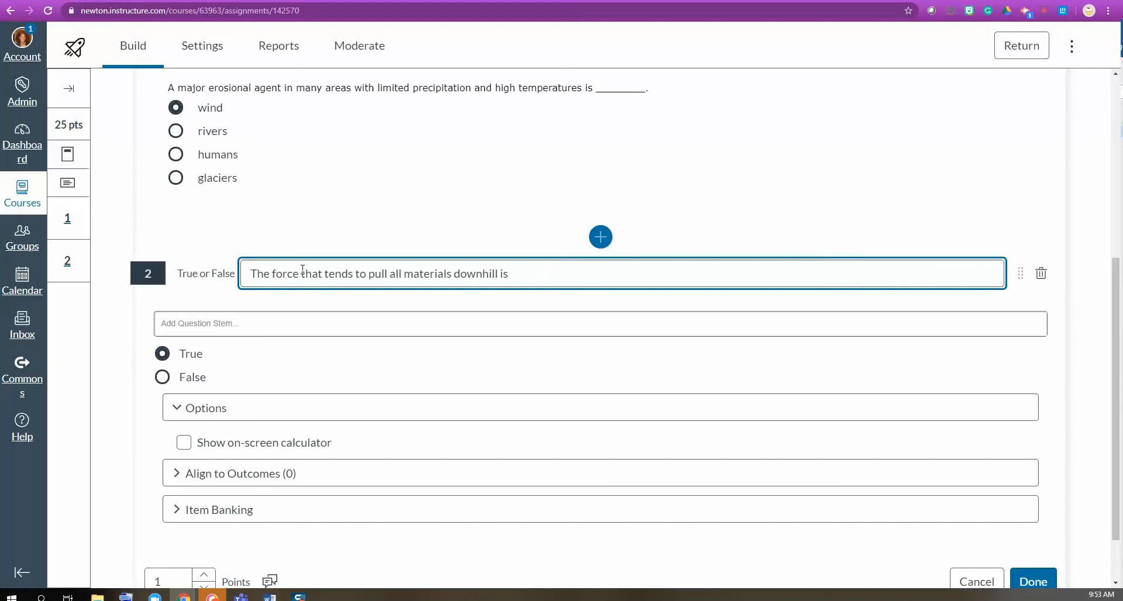
- Write the True or False question's stem as "The force that tends to pull all materials downhill is gravity."
click(245, 326)
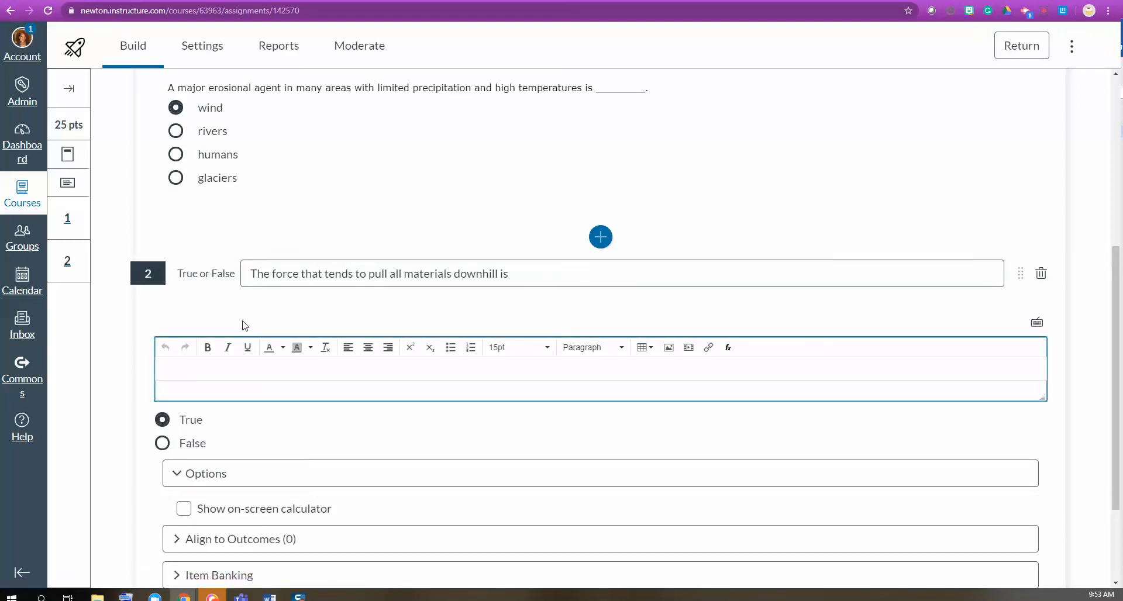
key(ctrl+v)
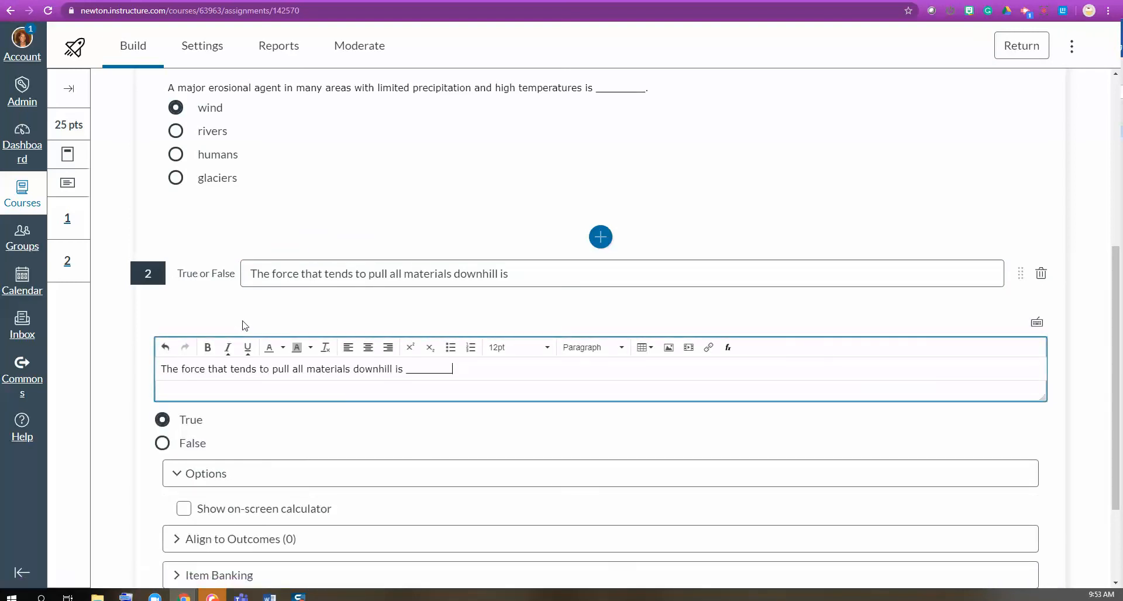
key(BackSpace)
key(BackSpace)
key(BackSpace)
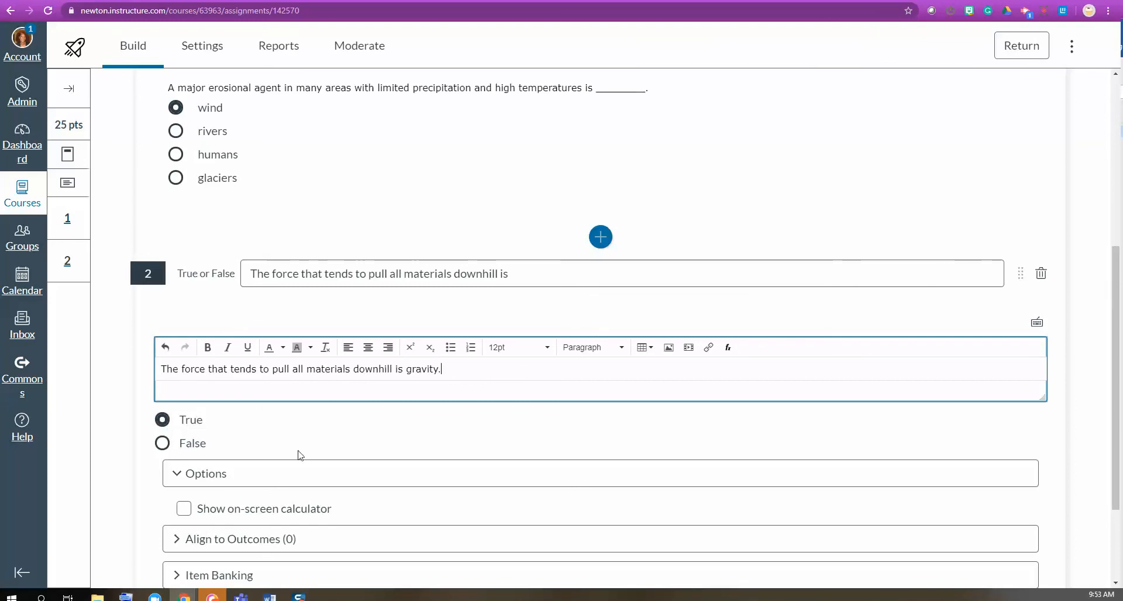
- Make the True or False question worth 25 points, keeping True as its answer, and save it
scroll(431, 447, down, 2)
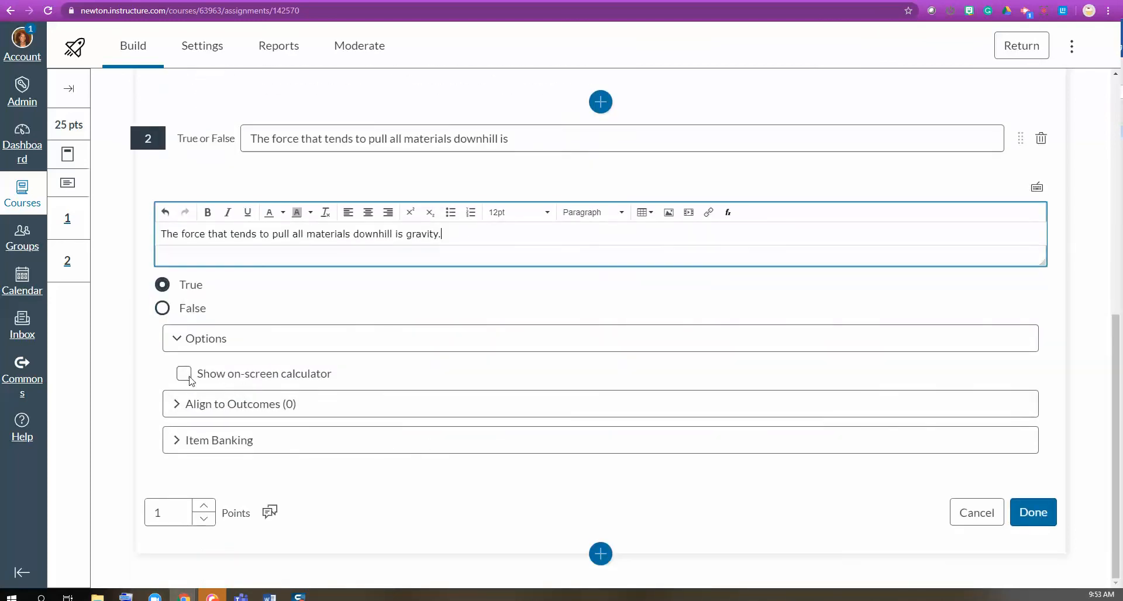
drag(167, 514, 154, 514)
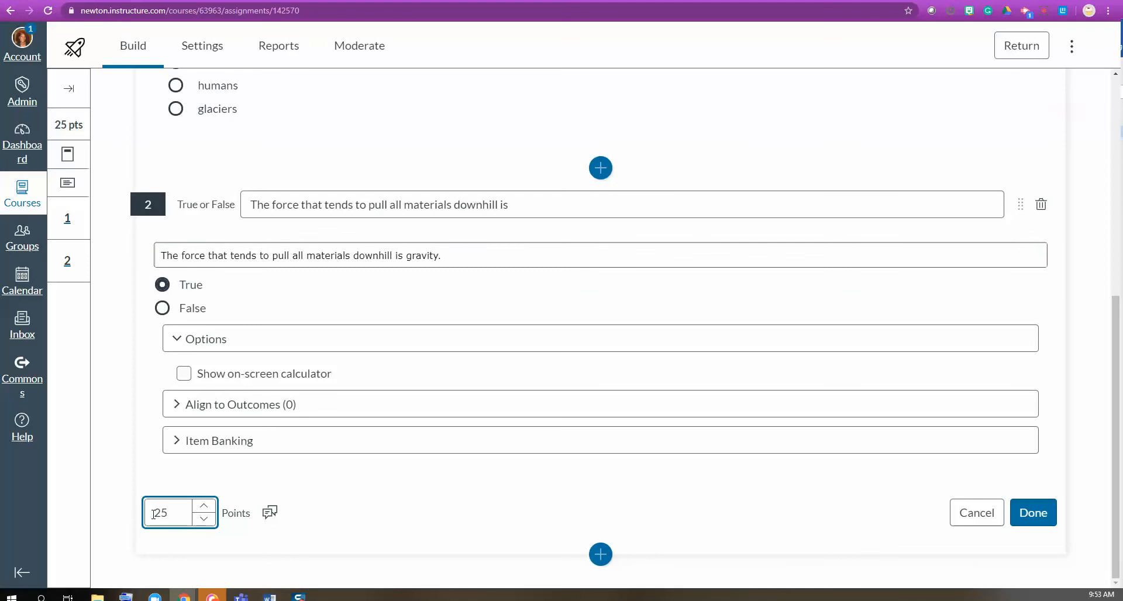
click(1047, 515)
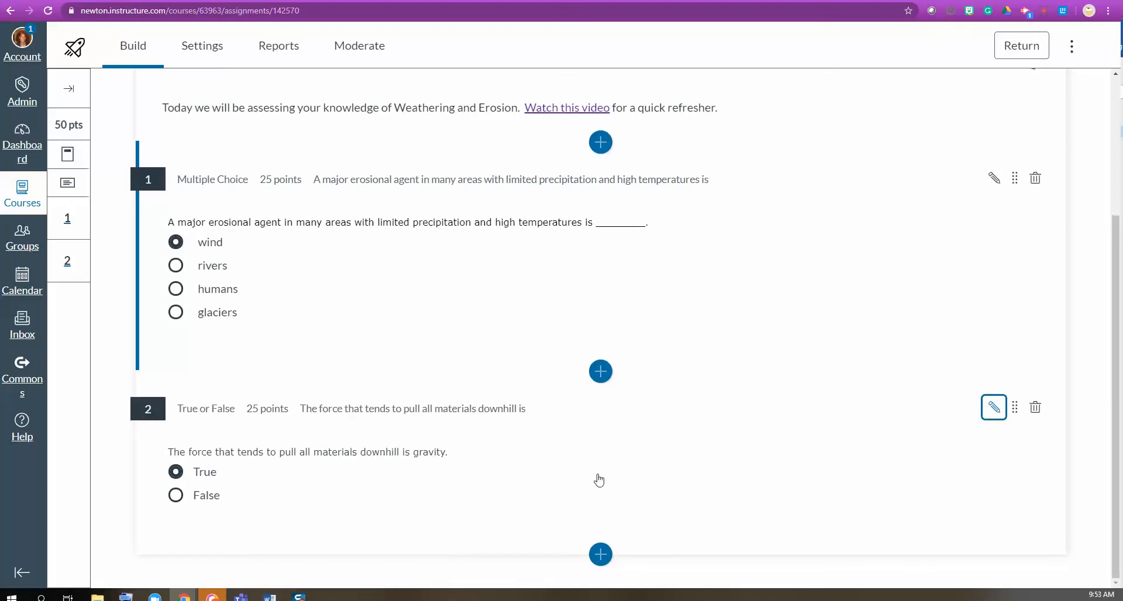
click(607, 559)
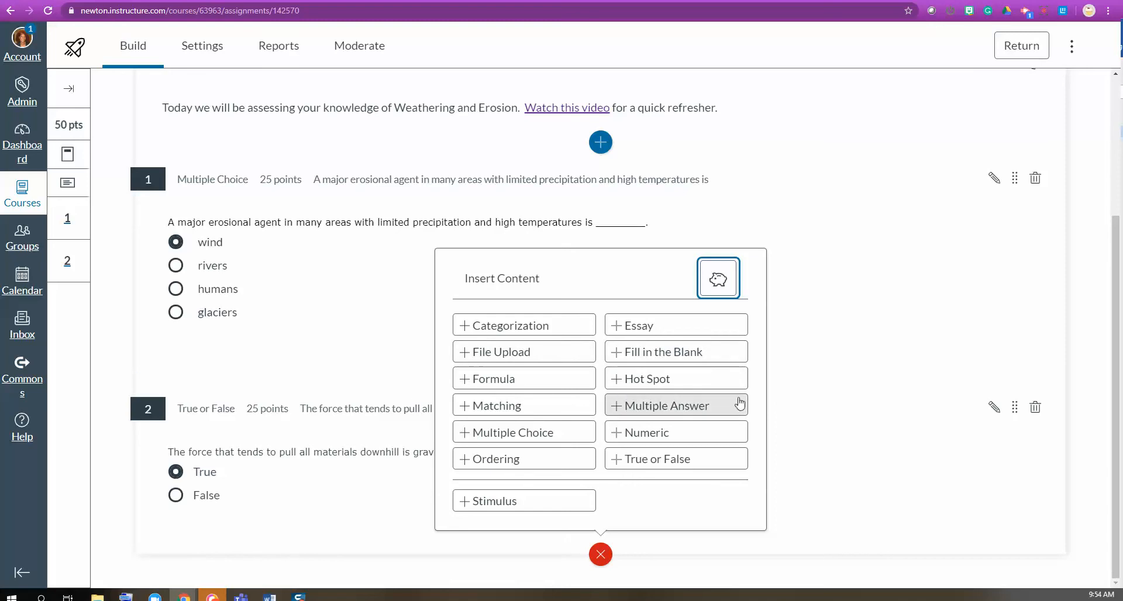
click(830, 389)
scroll(624, 348, up, 6)
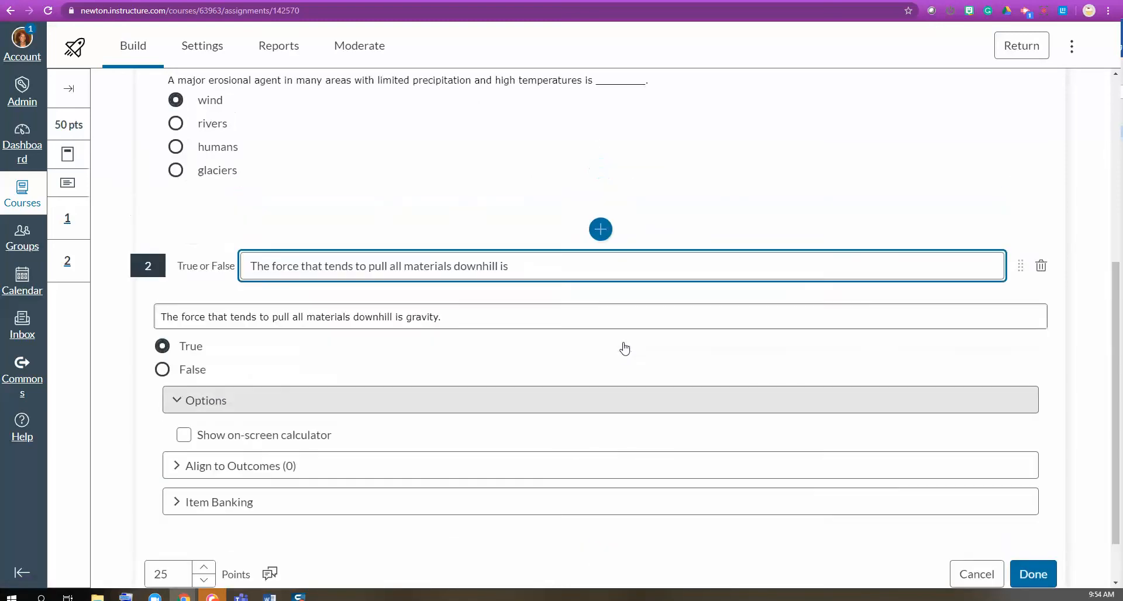
- In the quiz settings, turn on shuffling of questions, shuffling of answers, and showing one question at a time
click(188, 45)
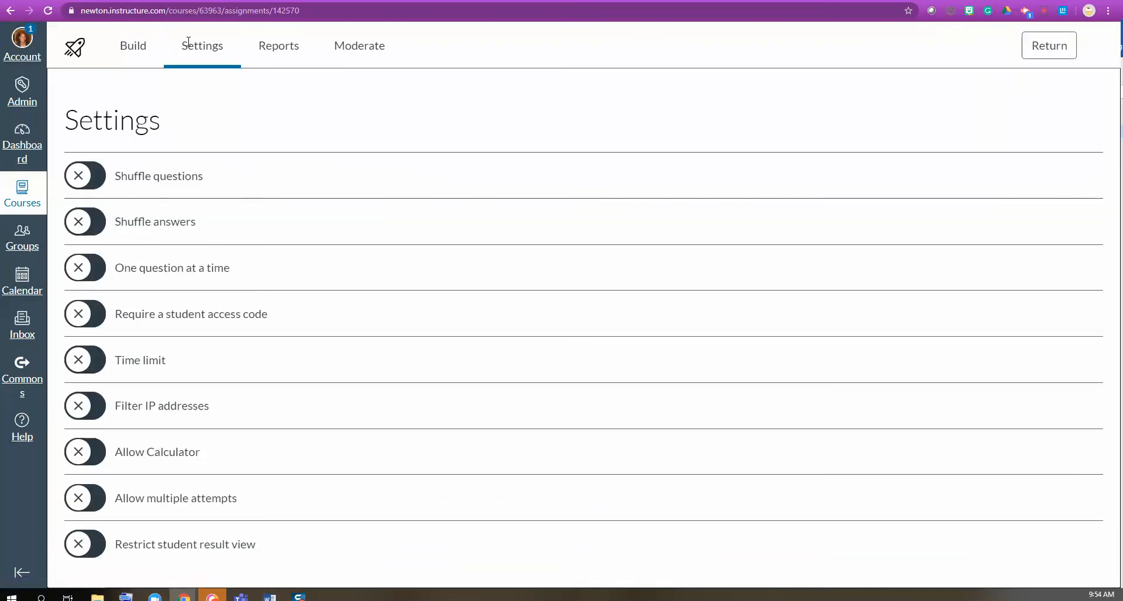
click(78, 178)
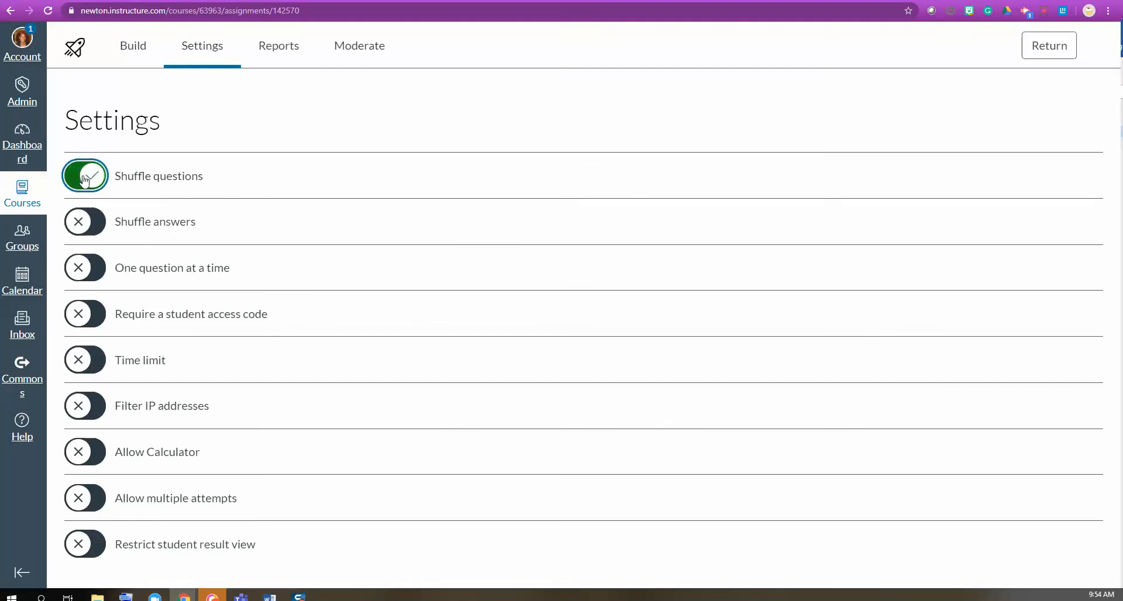
click(97, 232)
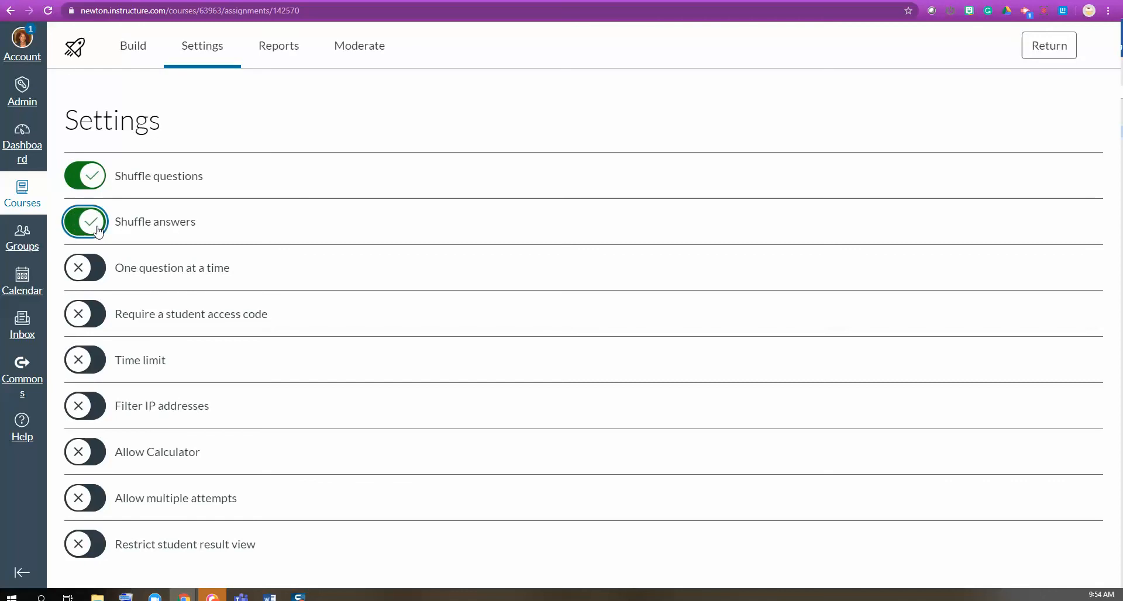
click(101, 273)
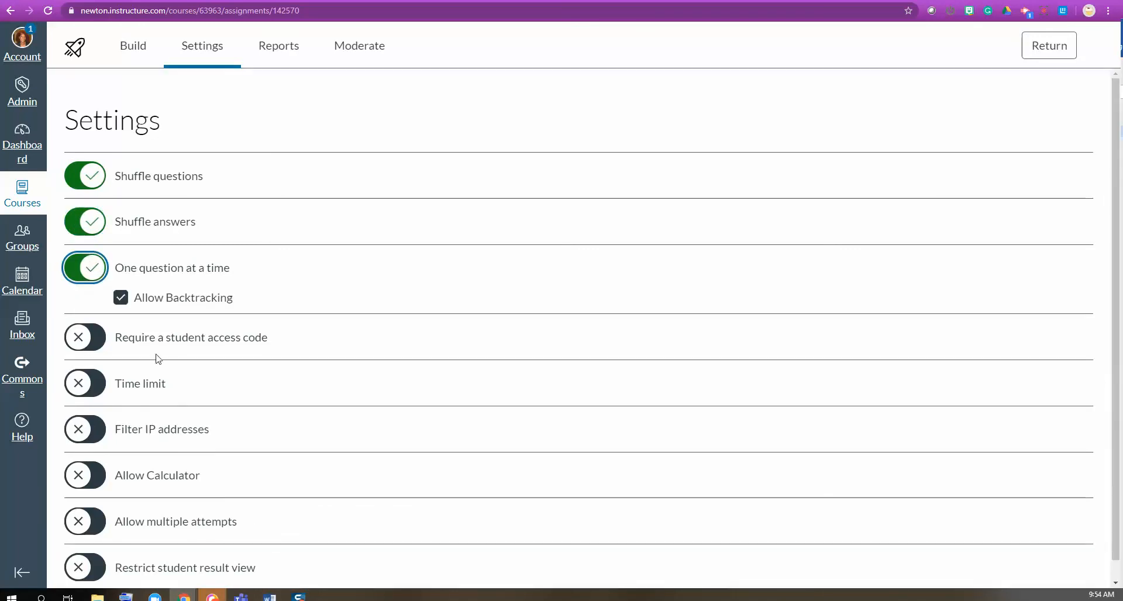
- Disallow backtracking between questions and turn on a time limit of 30 minutes for the quiz
click(122, 299)
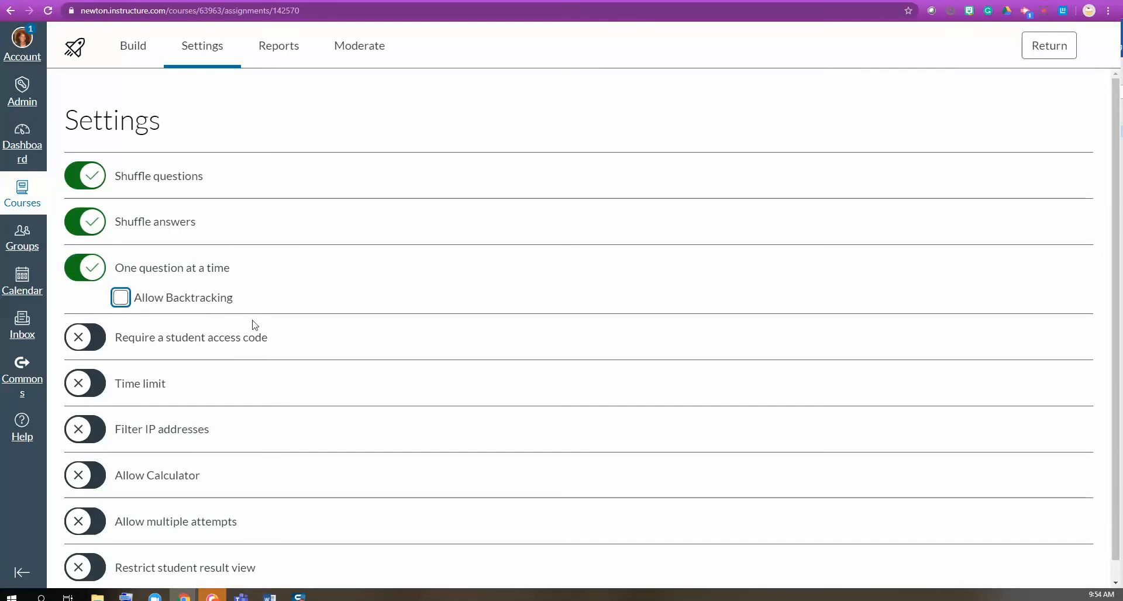
scroll(251, 324, down, 1)
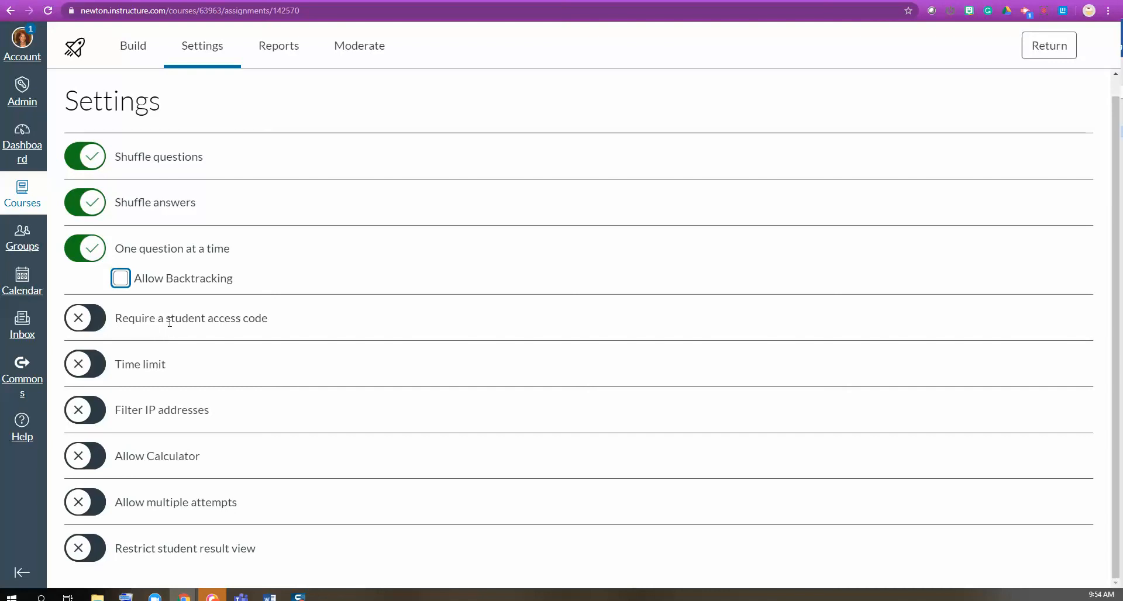
click(84, 374)
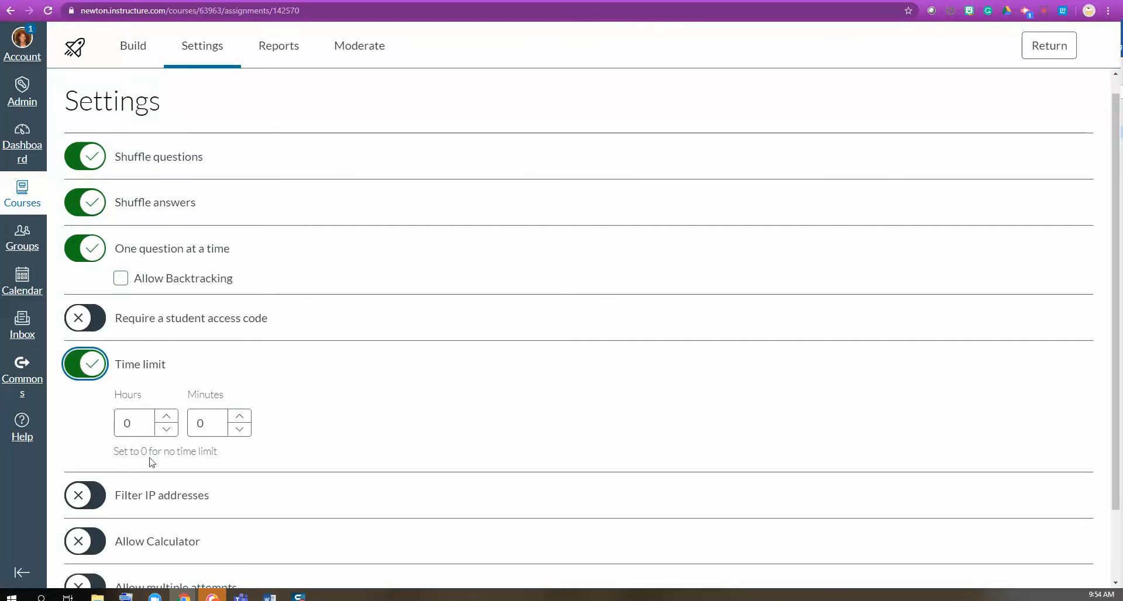
double_click(209, 423)
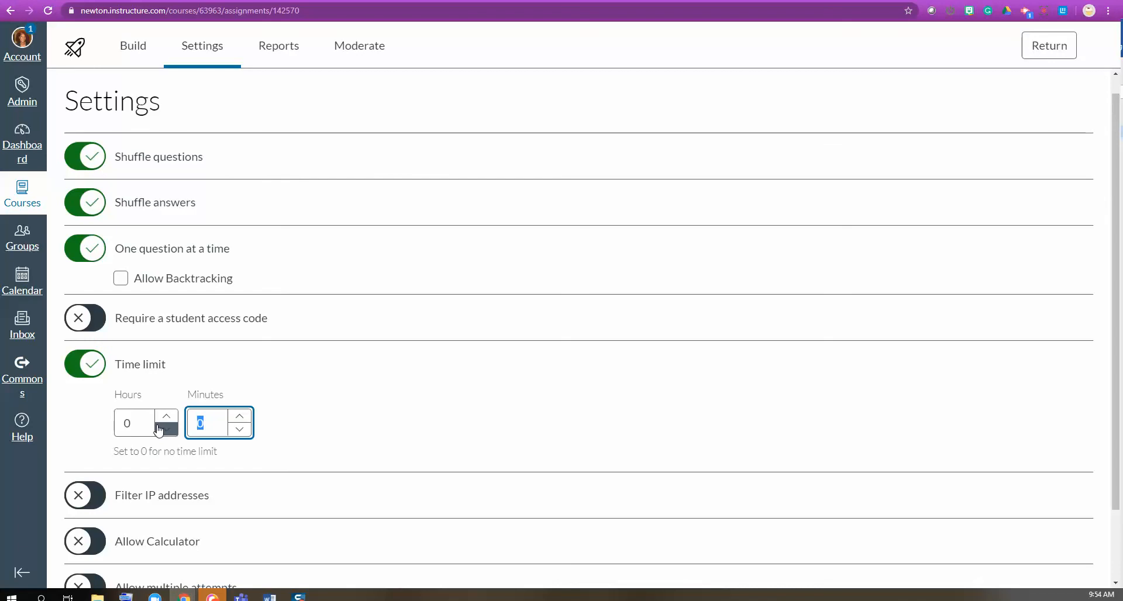
text(30)
click(354, 383)
- Allow multiple attempts on the quiz, limited to 2 attempts
scroll(353, 383, down, 2)
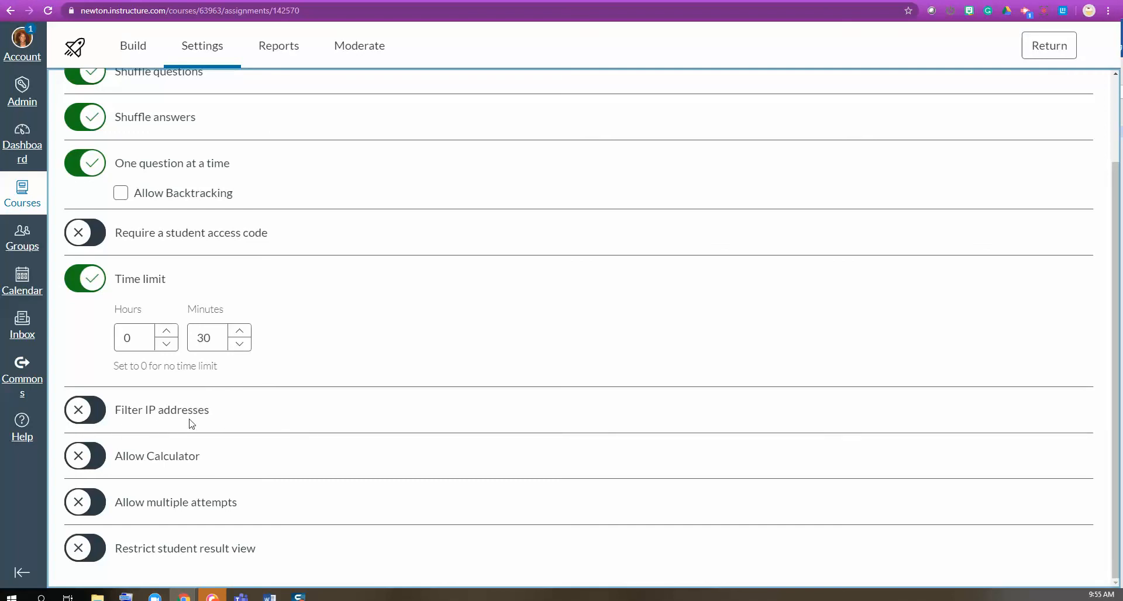
click(98, 504)
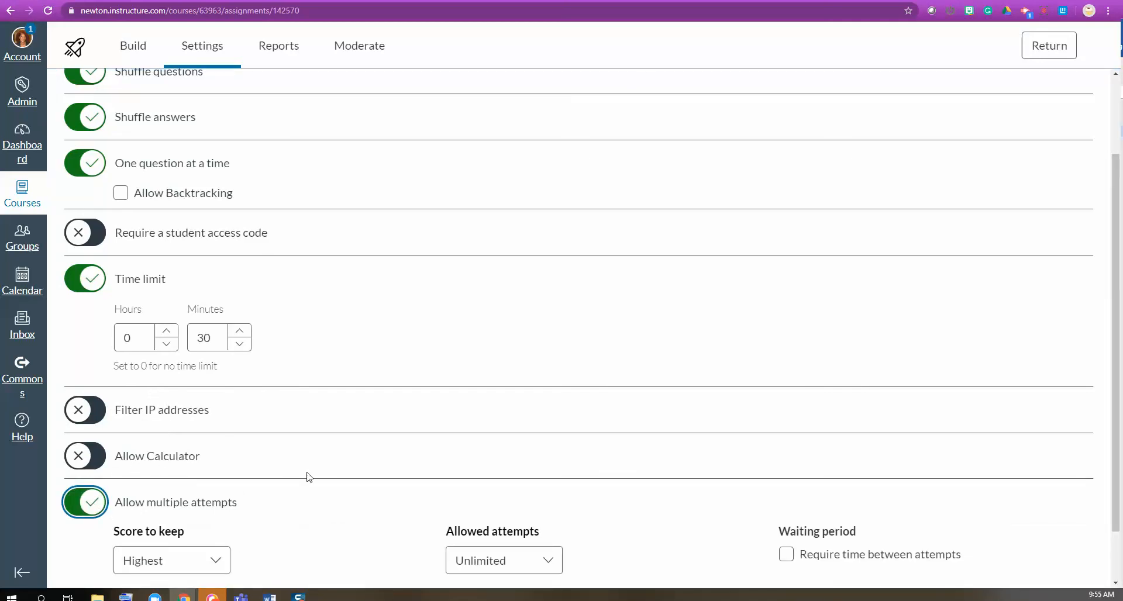
scroll(333, 464, down, 1)
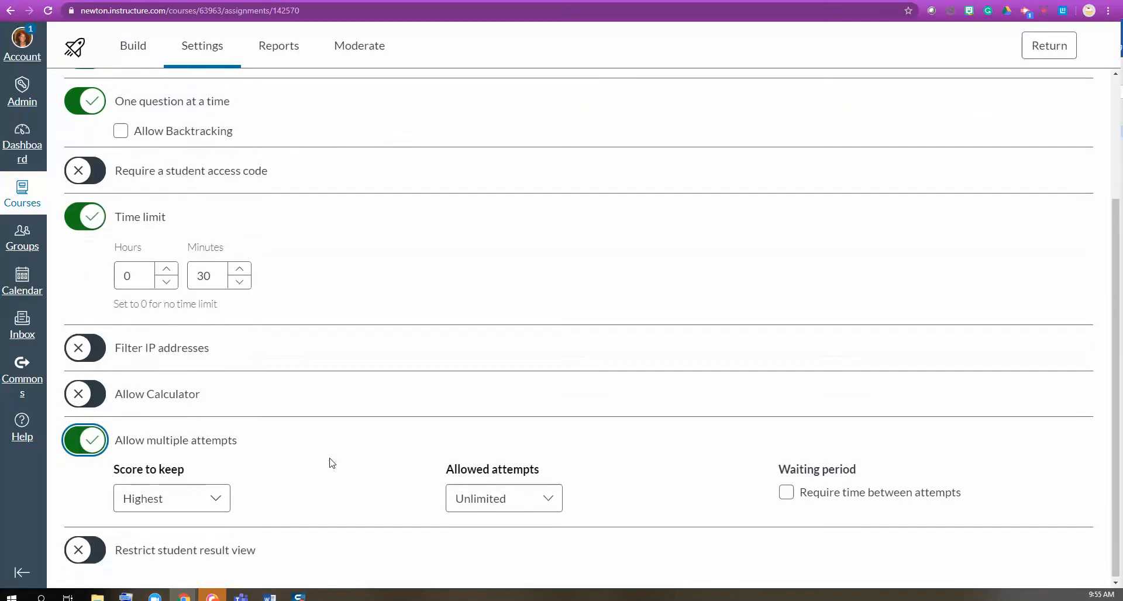
click(550, 498)
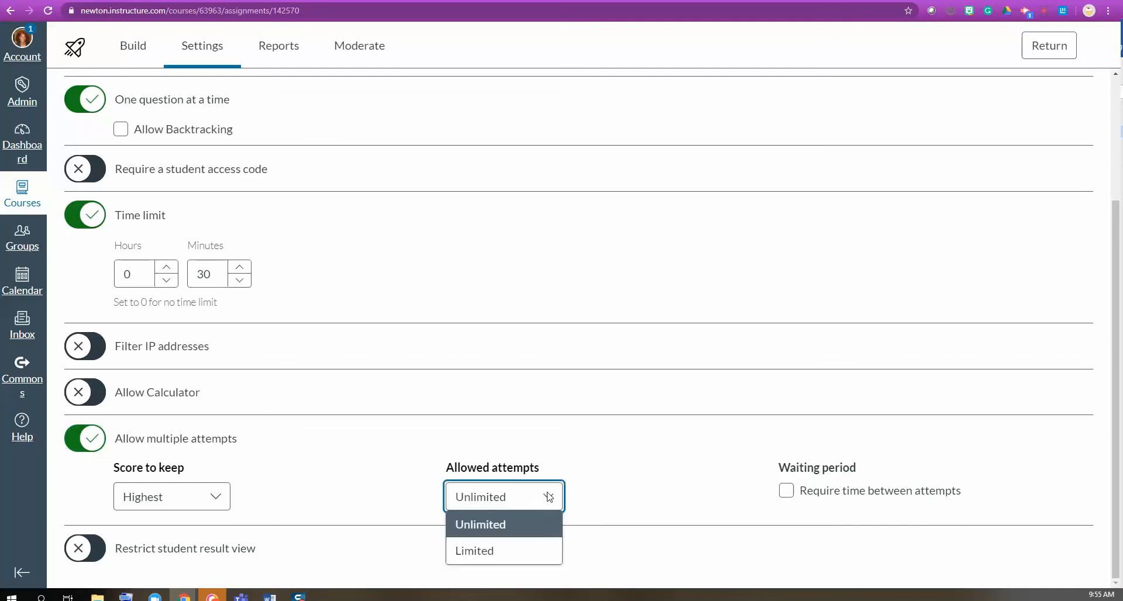
click(516, 557)
click(504, 558)
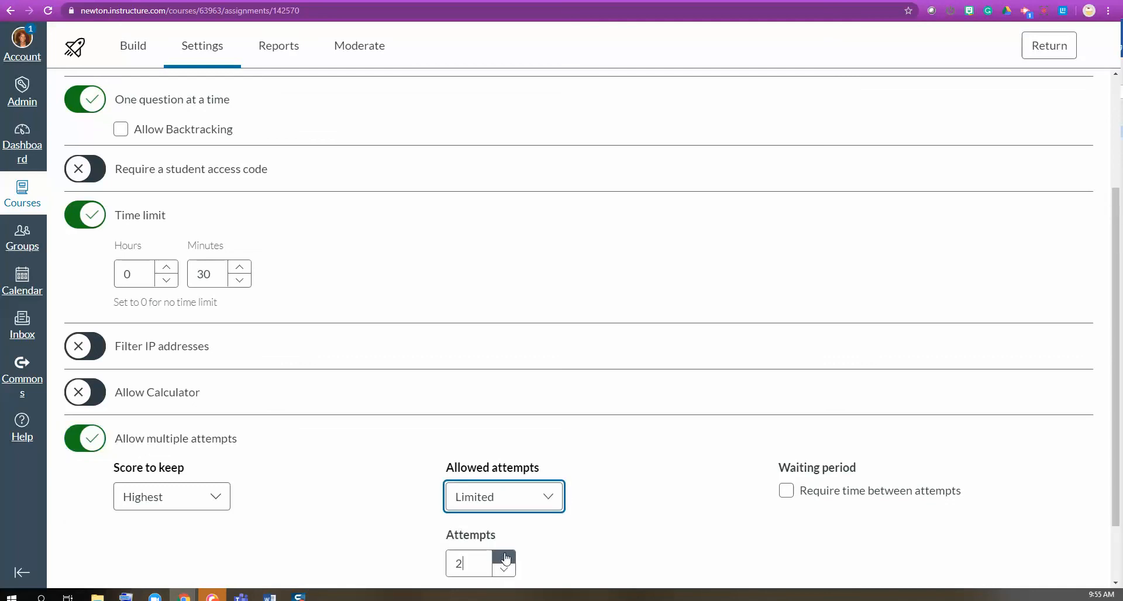
- Require a waiting period of 10 minutes between quiz attempts
scroll(277, 492, down, 1)
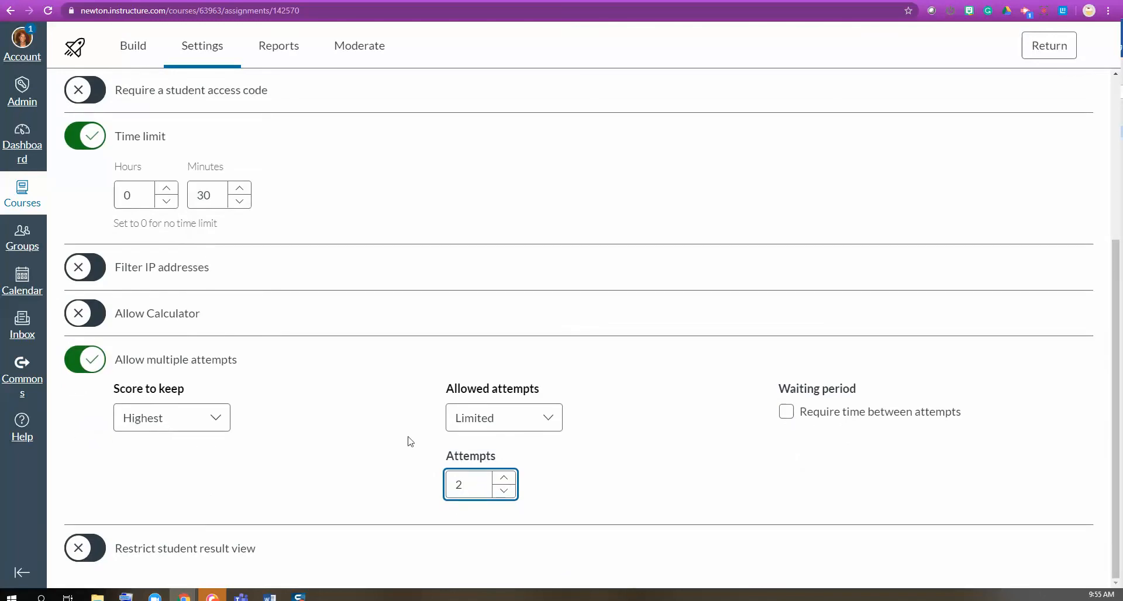
click(786, 414)
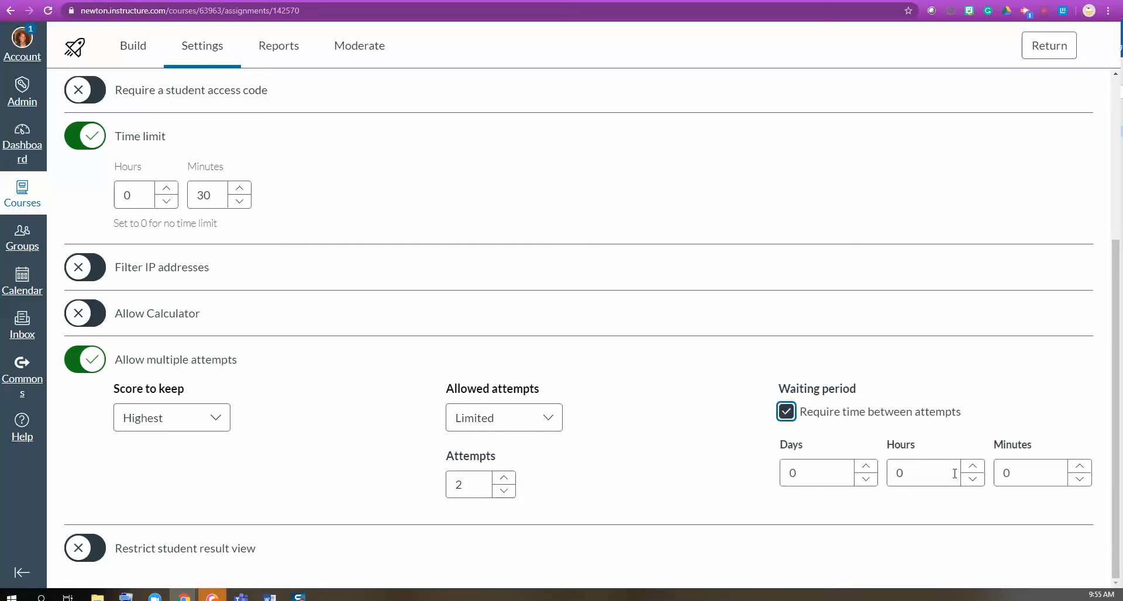
click(1080, 467)
click(1080, 468)
click(1081, 467)
click(1080, 468)
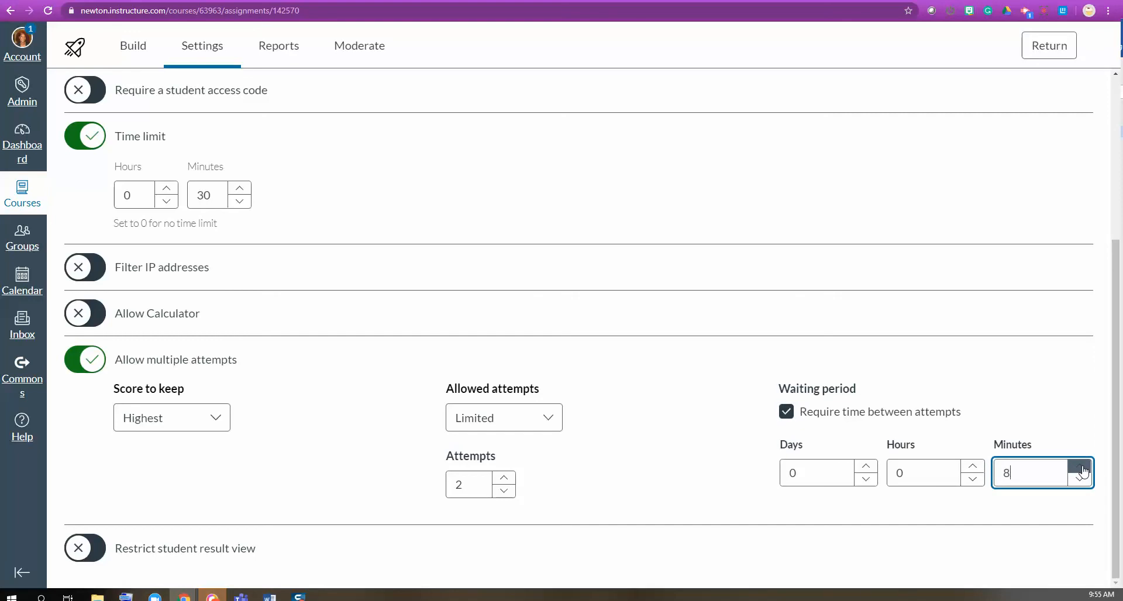
click(1080, 467)
click(1081, 467)
- Check the options offered for restricting the student result view, and leave the restriction turned off
click(100, 559)
scroll(296, 501, down, 3)
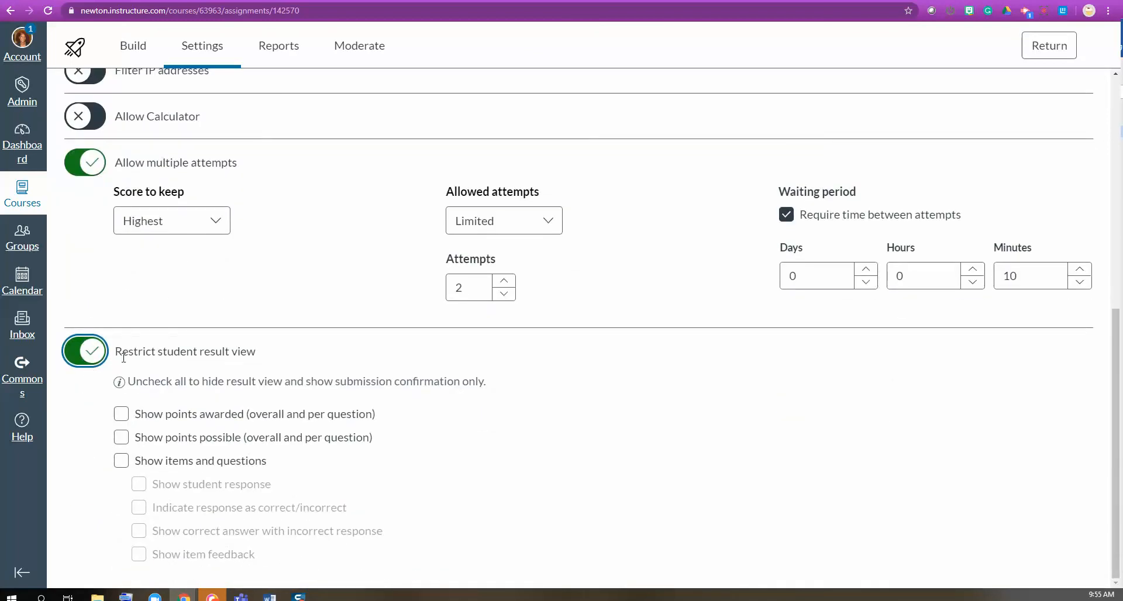
click(91, 354)
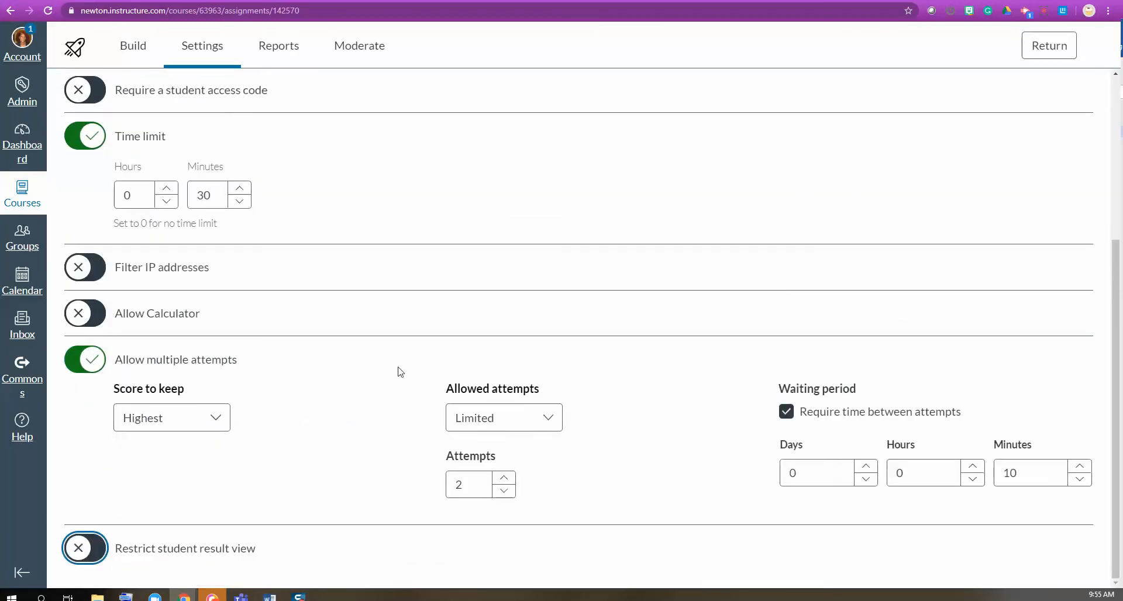
- Look at the quiz's available reports and its moderation page
scroll(900, 244, up, 5)
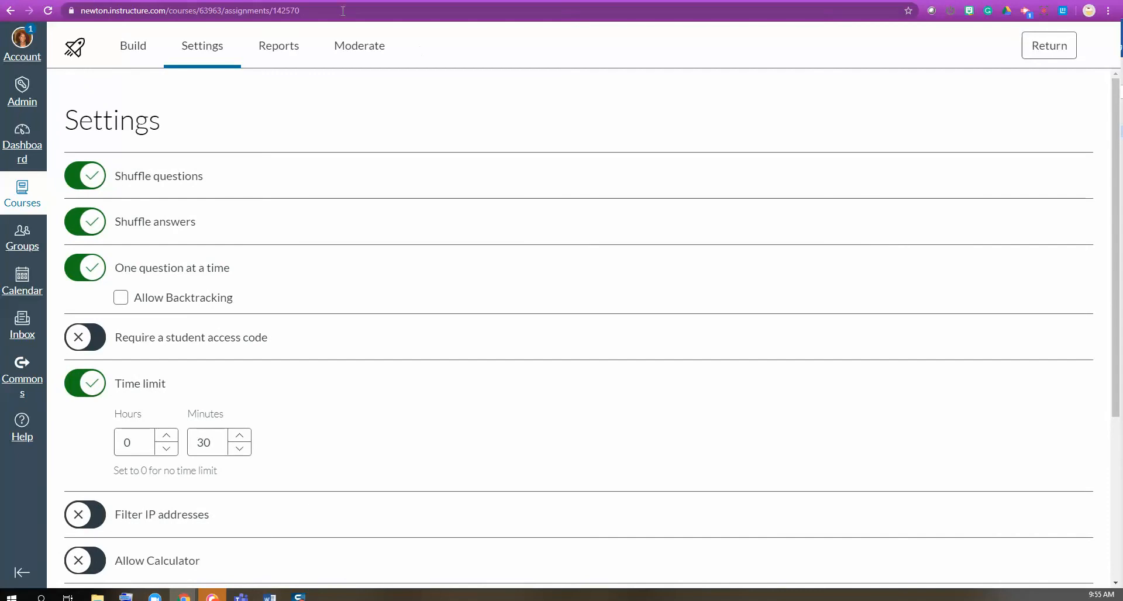
click(278, 50)
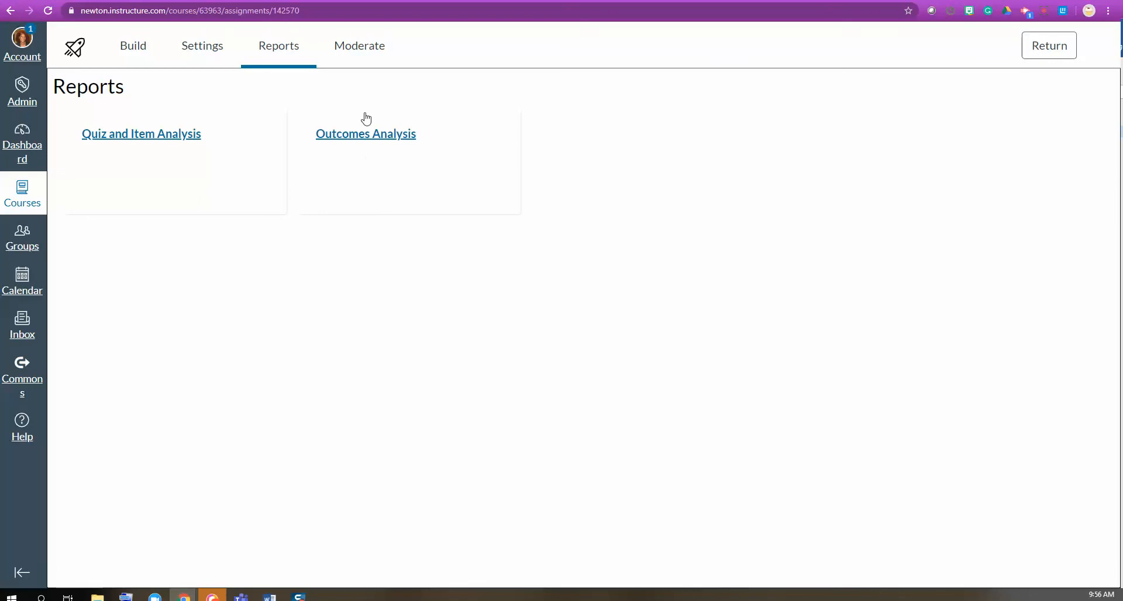
click(361, 55)
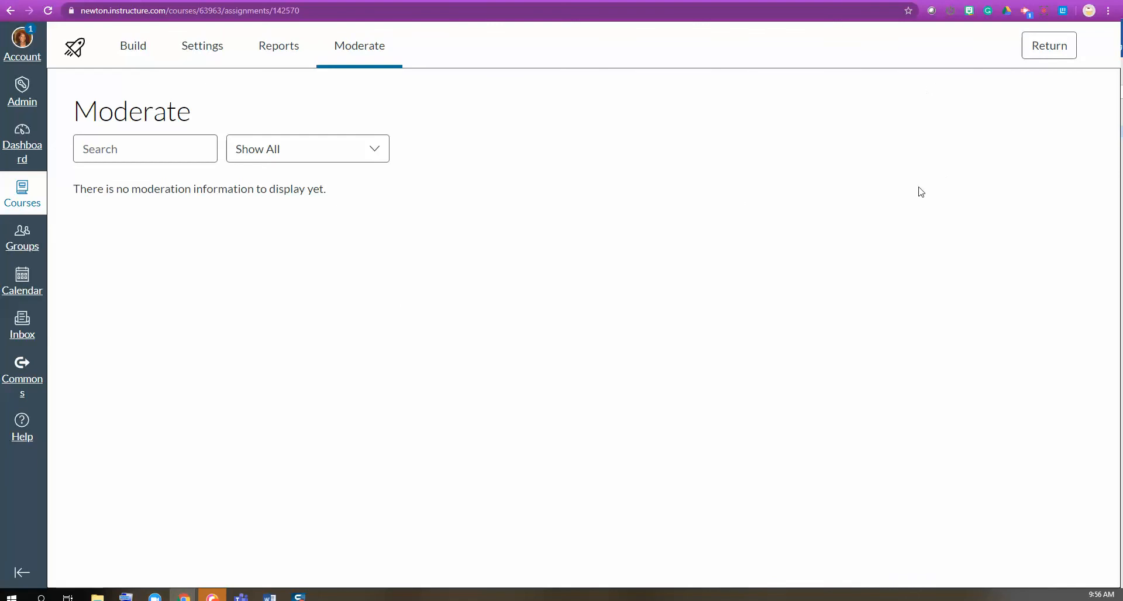
- Leave the quiz builder for the course's Quizzes page and look through the quiz list
click(1057, 53)
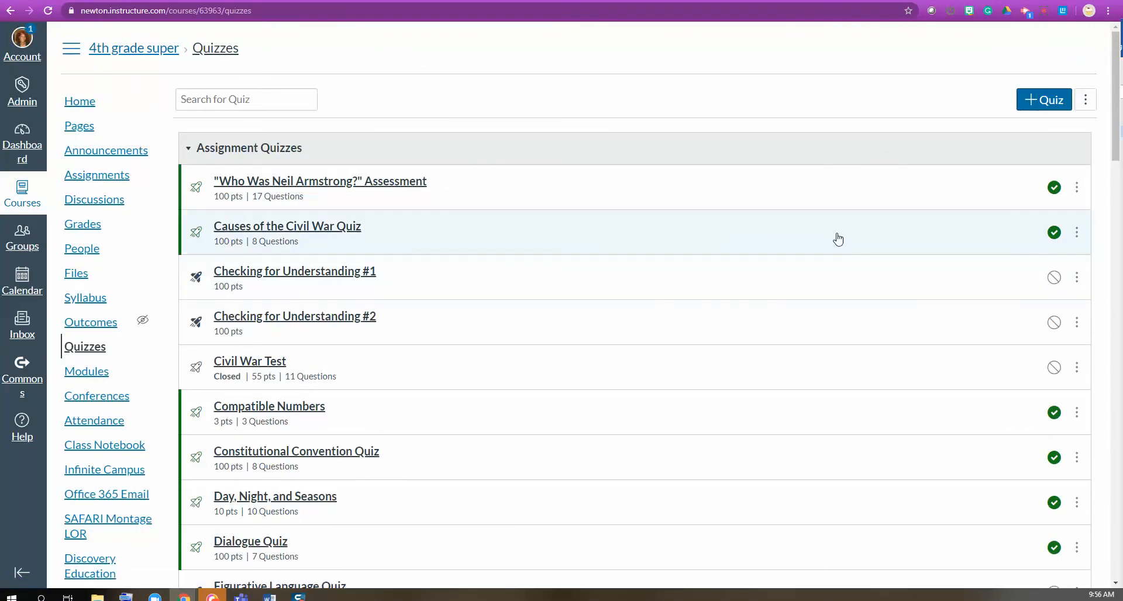
scroll(839, 240, down, 3)
scroll(839, 240, up, 3)
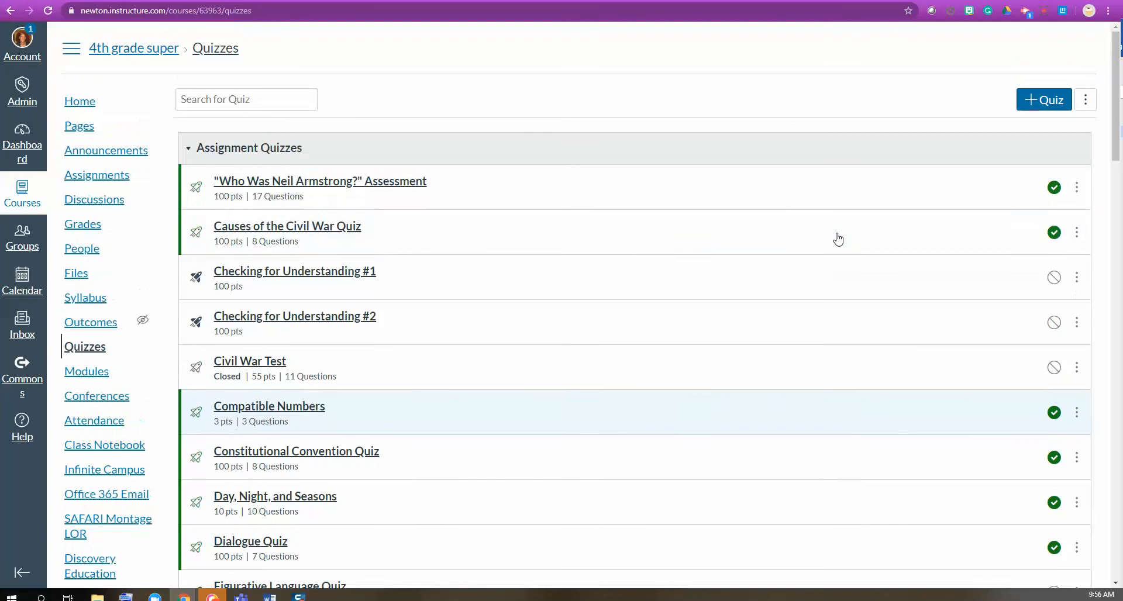